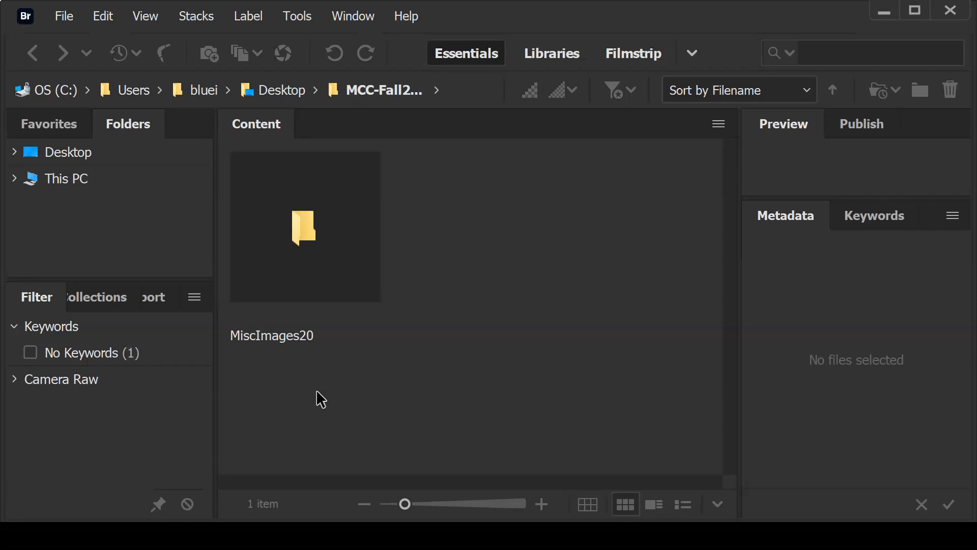
Step: Look at the Libraries and Filmstrip workspaces and the list of other workspaces, and return to the Essentials workspace
{"action": "left_click", "coordinate": [76, 463]}
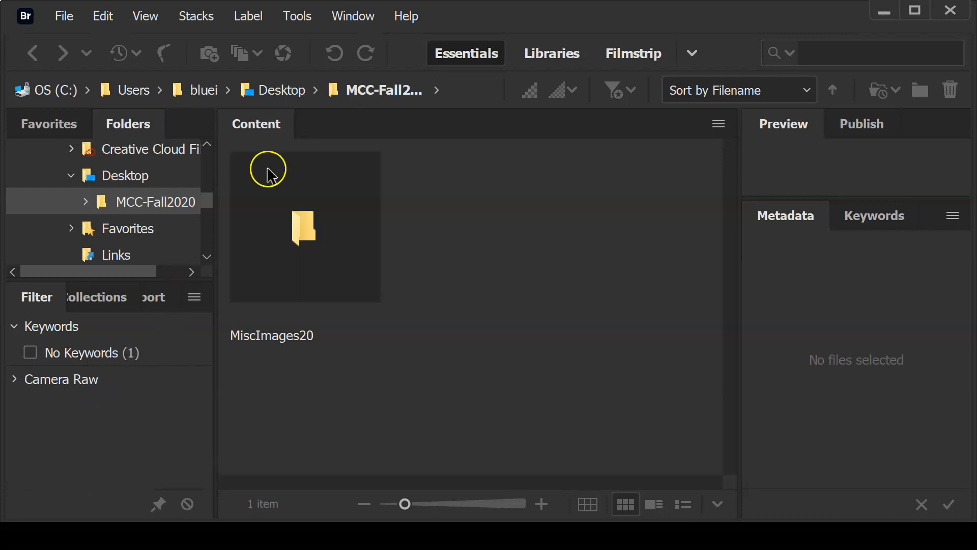
{"action": "left_click", "coordinate": [546, 57]}
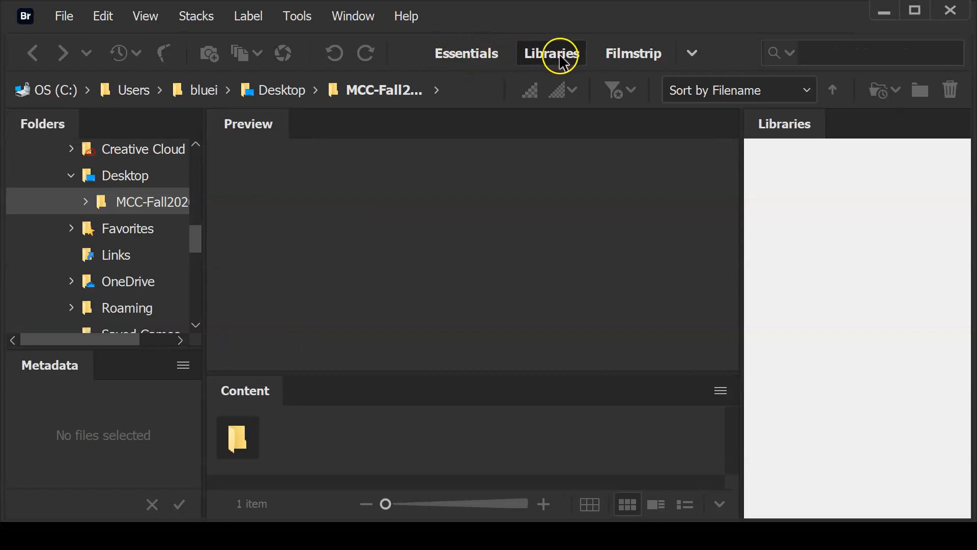
{"action": "left_click", "coordinate": [635, 54]}
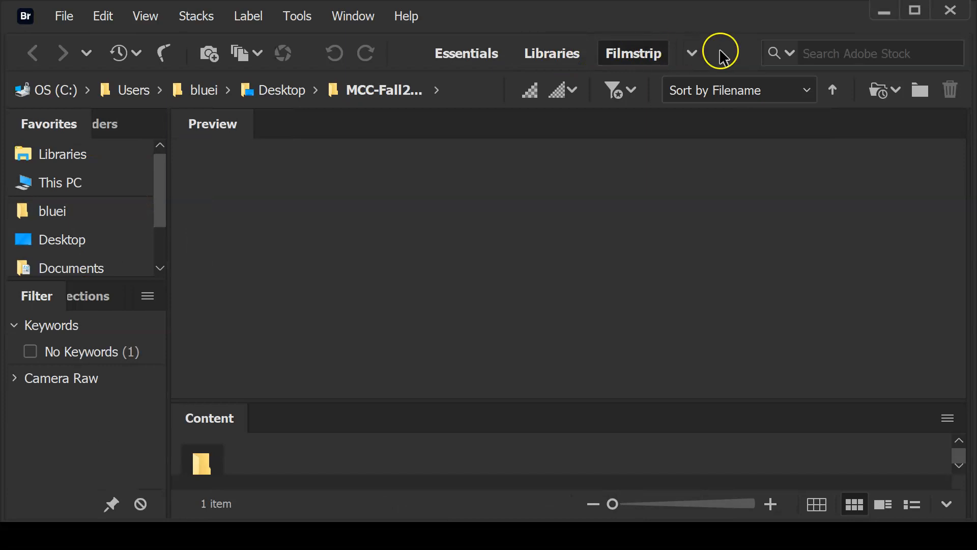
{"action": "left_click", "coordinate": [694, 54]}
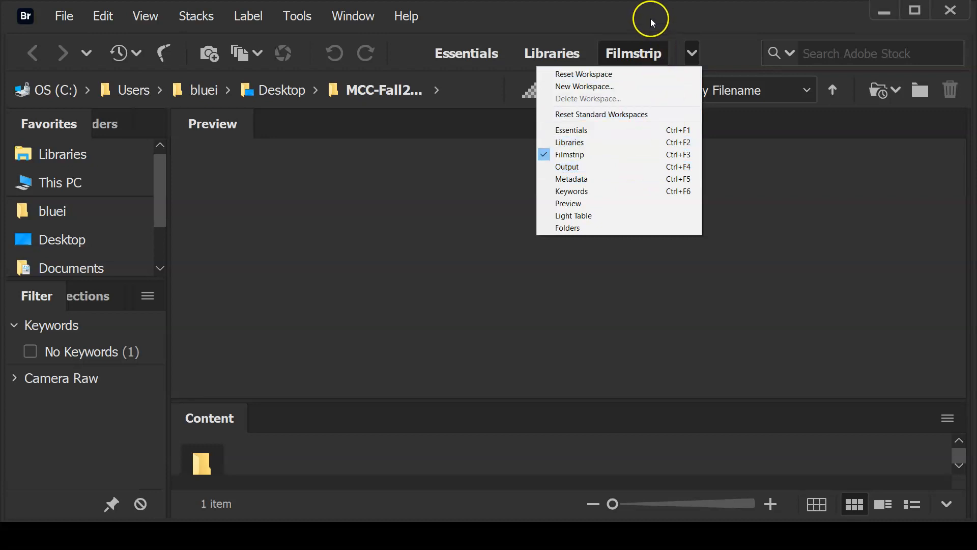
{"action": "left_click", "coordinate": [550, 25]}
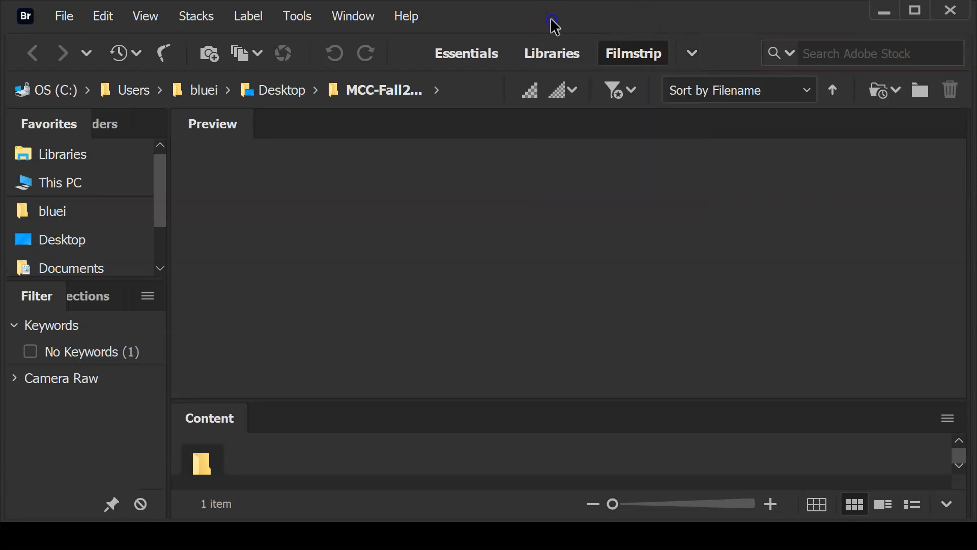
{"action": "left_click", "coordinate": [460, 55]}
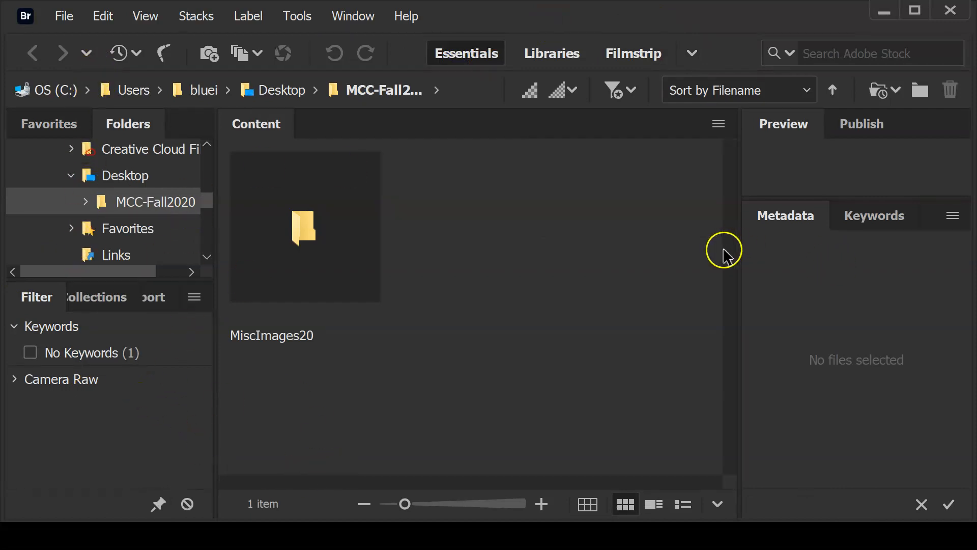
{"action": "left_click", "coordinate": [542, 55]}
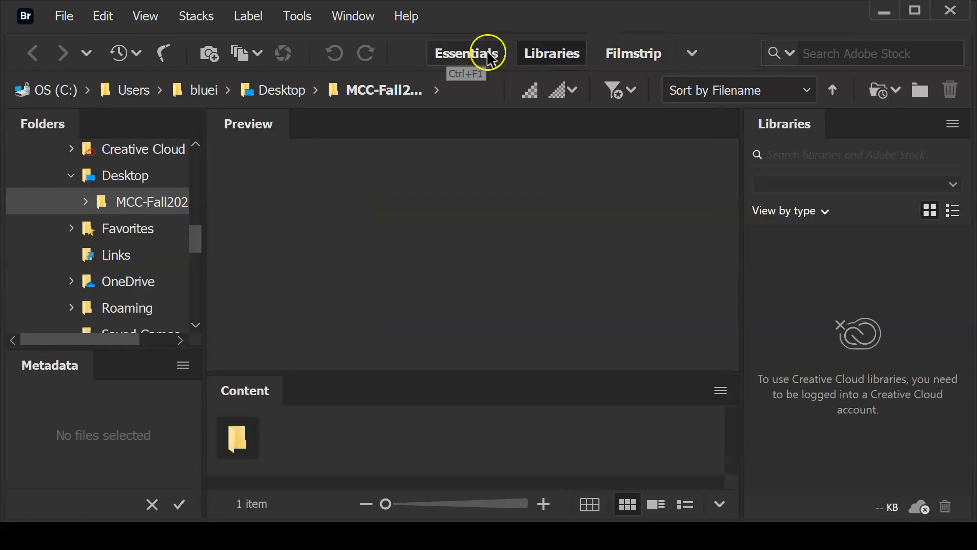
{"action": "left_click", "coordinate": [477, 59]}
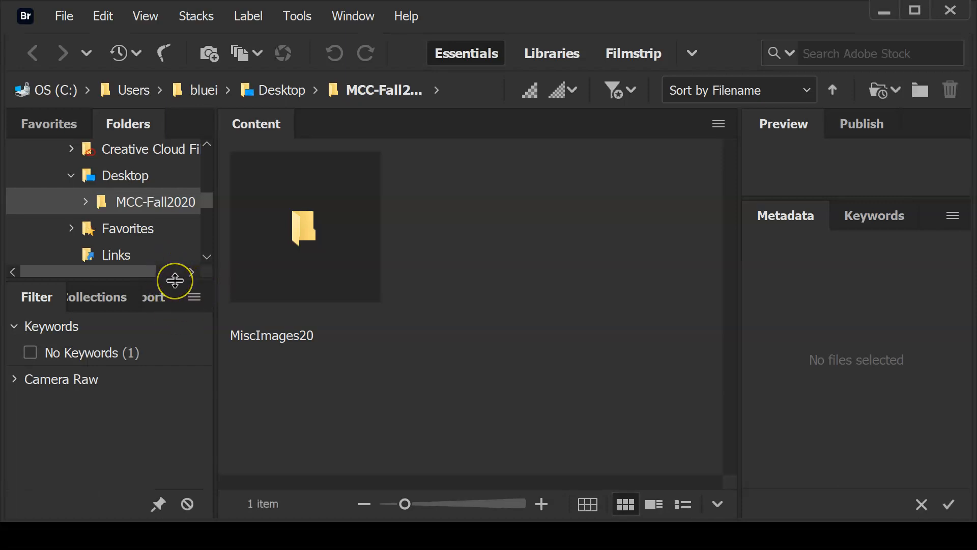
Step: Widen the Folders and Filter panels and make the Preview panel taller
{"action": "left_click_drag", "start_coordinate": [174, 279], "coordinate": [247, 296]}
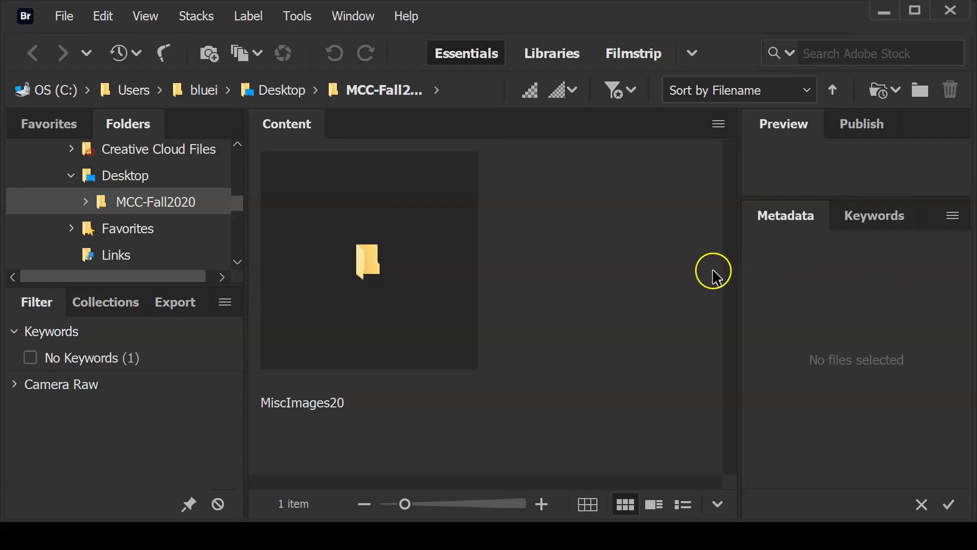
{"action": "left_click_drag", "start_coordinate": [778, 198], "coordinate": [778, 268]}
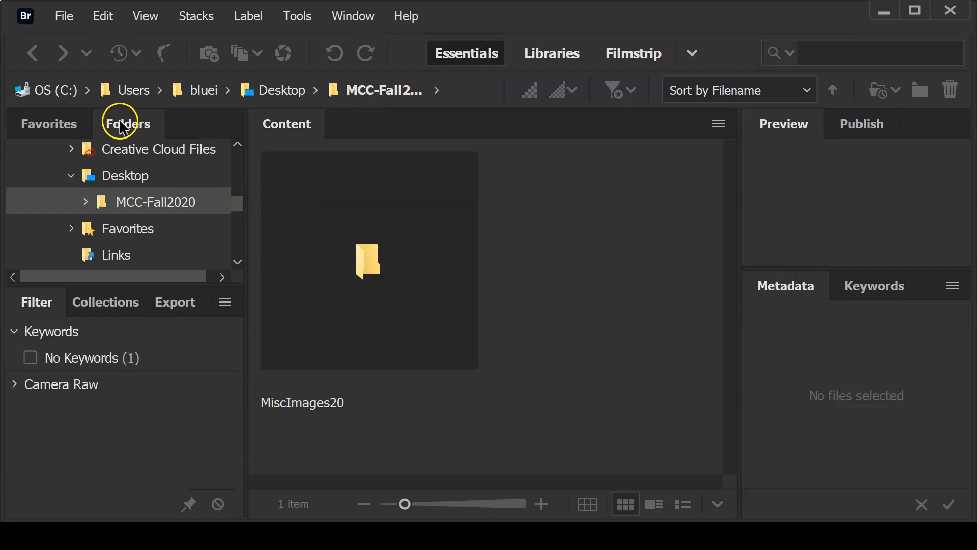
Step: Move the Folders panel into the Filter panel group and put it back beside Favorites
{"action": "left_click_drag", "start_coordinate": [122, 130], "coordinate": [173, 350]}
{"action": "left_click_drag", "start_coordinate": [173, 299], "coordinate": [137, 129]}
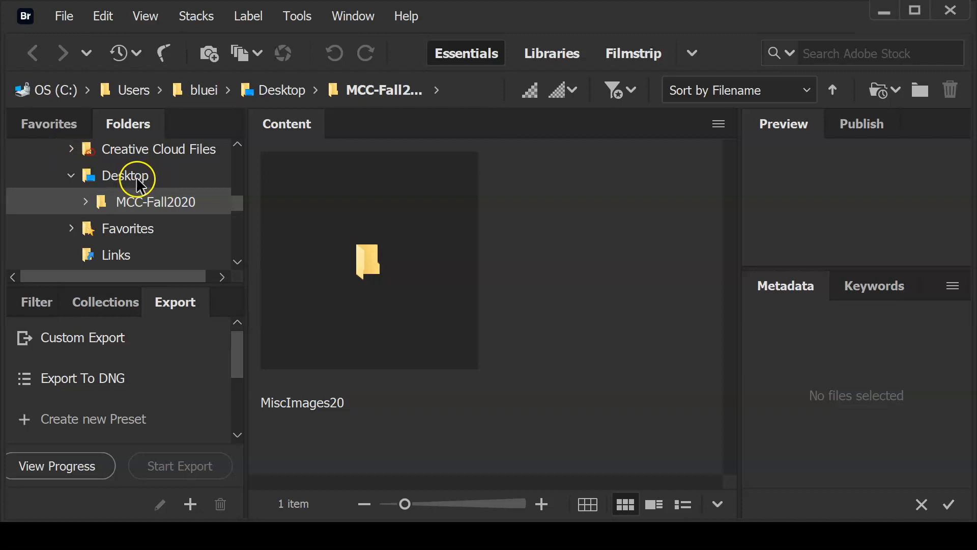
Step: Create a new folder named AdobeDesignSuite inside the MCC-Fall2020 folder
{"action": "right_click", "coordinate": [547, 268]}
{"action": "left_click", "coordinate": [65, 17]}
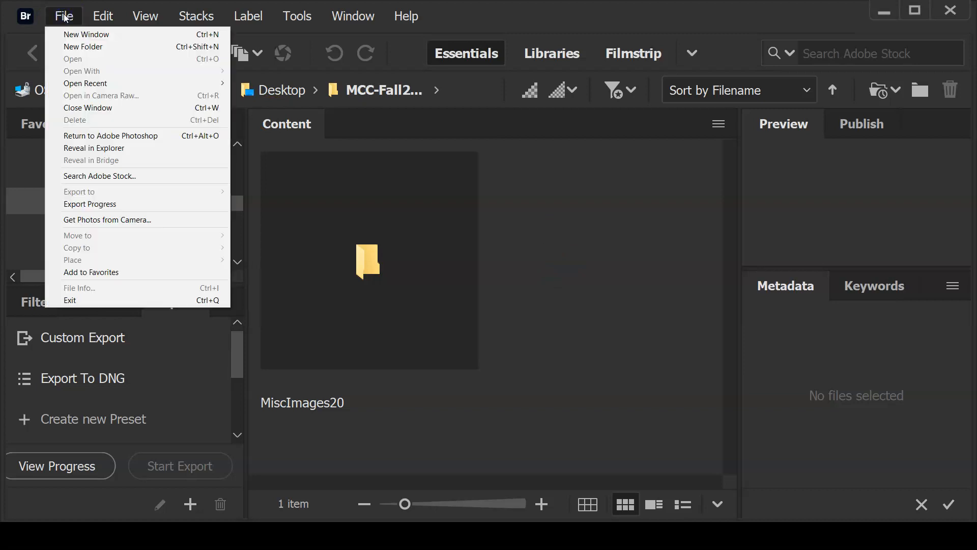
{"action": "left_click", "coordinate": [73, 49]}
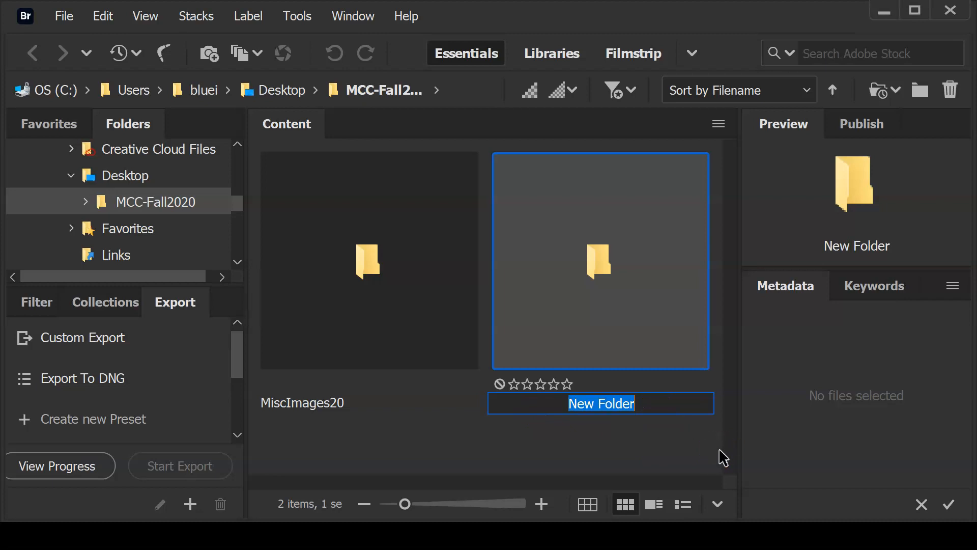
{"action": "type", "text": "Ad"}
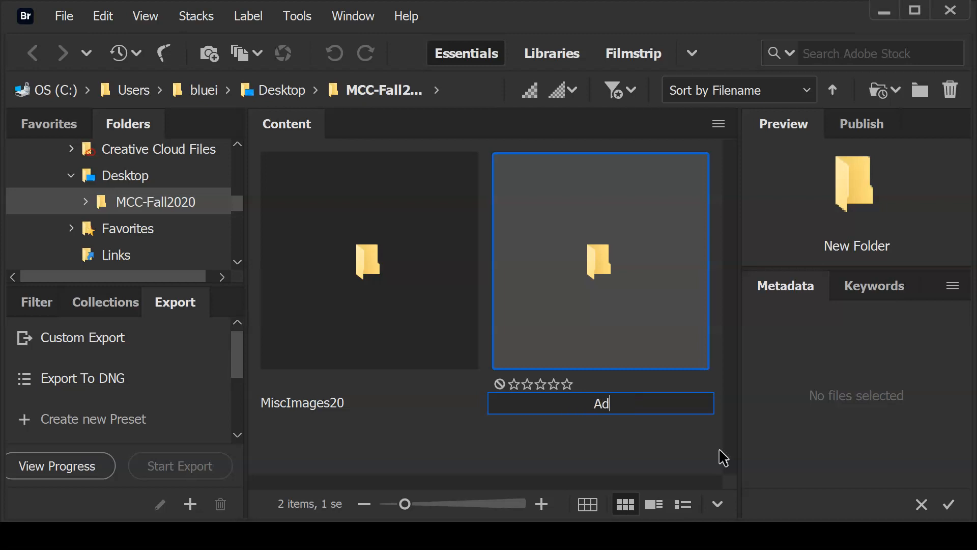
{"action": "type", "text": "obeDesign"}
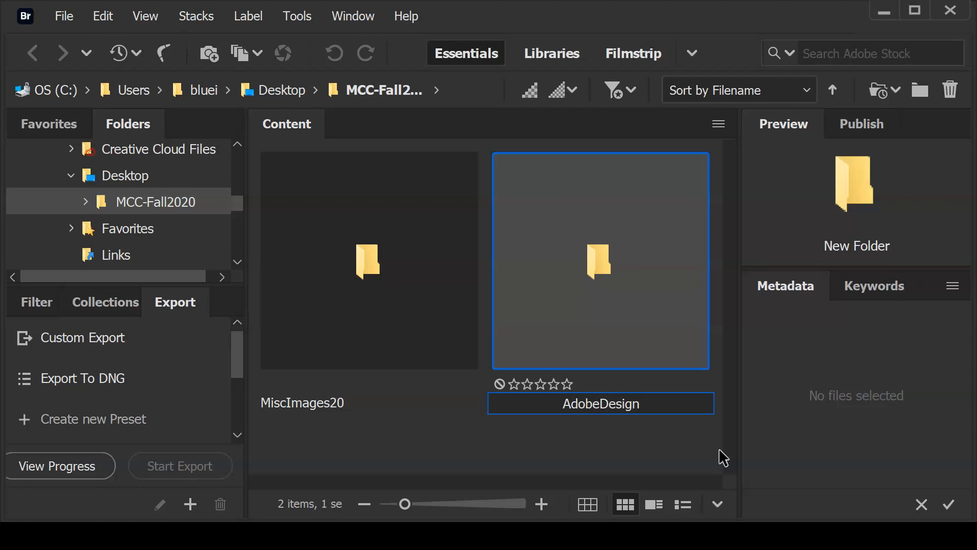
{"action": "type", "text": "Suite"}
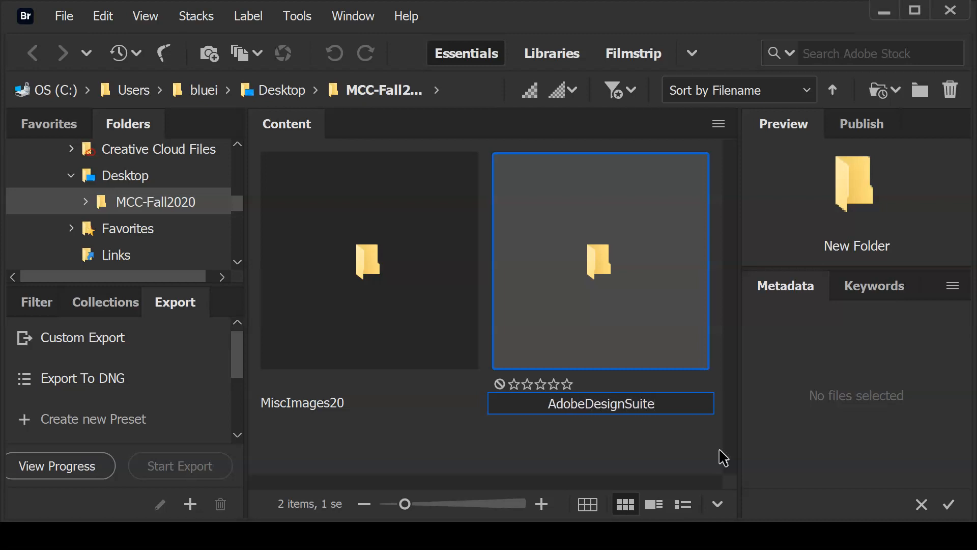
{"action": "key", "text": "Return"}
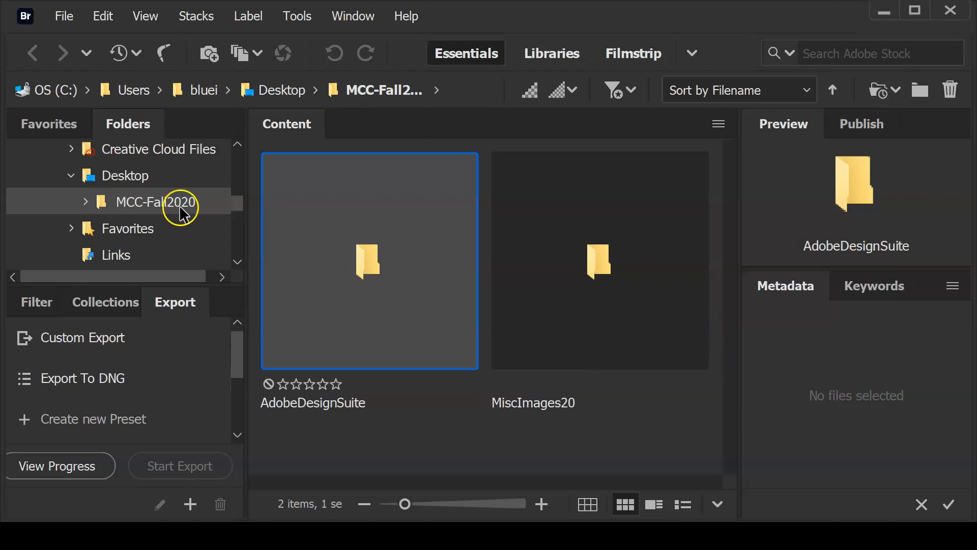
Step: Show the list of favorites in place of the folder tree
{"action": "left_click", "coordinate": [31, 121]}
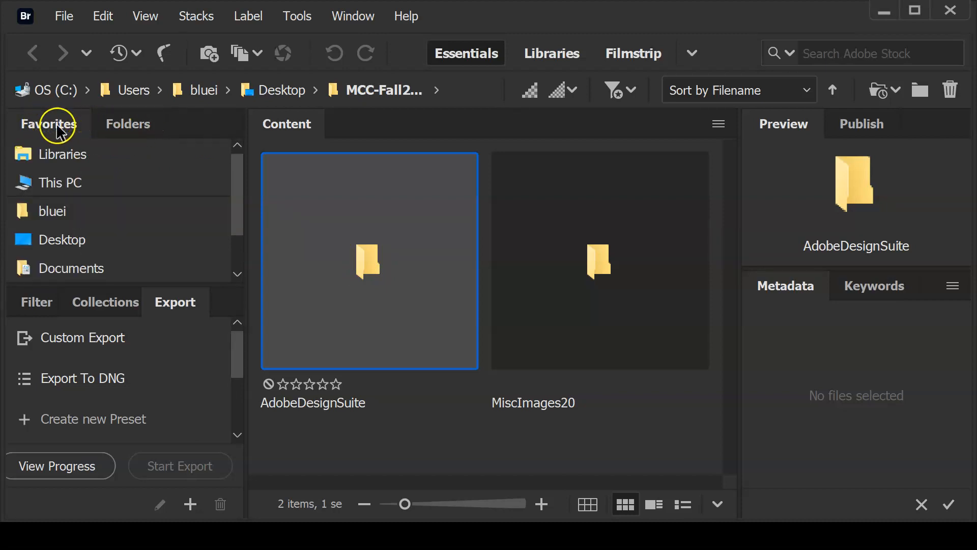
{"action": "right_click", "coordinate": [360, 261]}
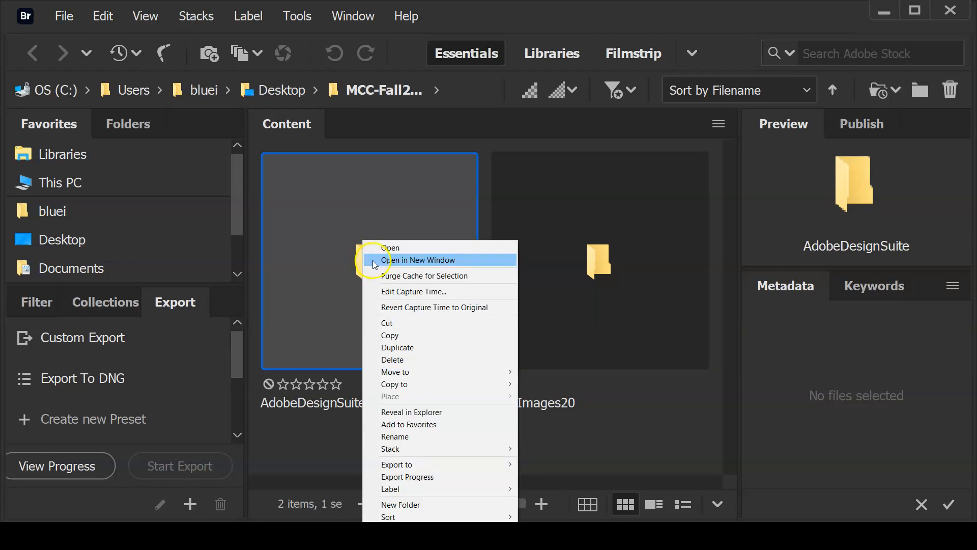
{"action": "left_click", "coordinate": [308, 261]}
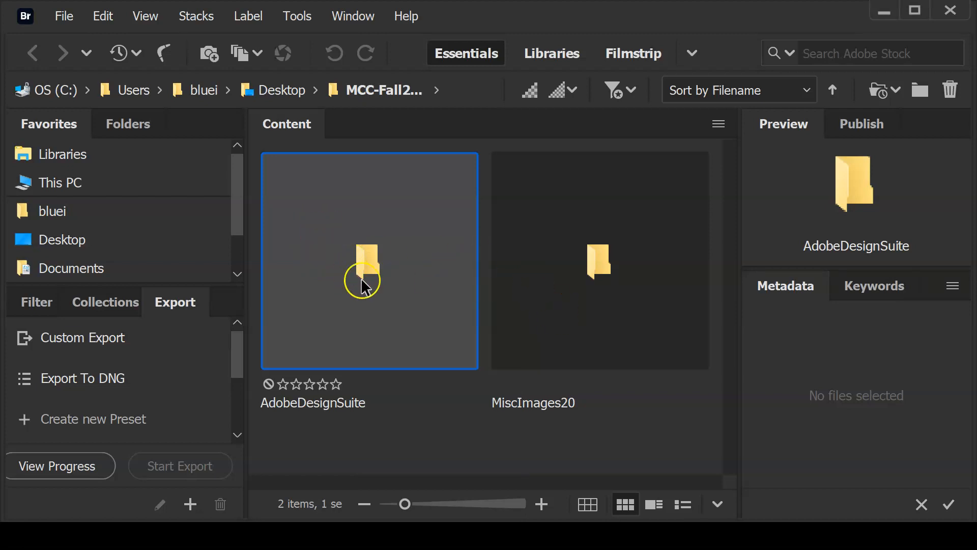
{"action": "right_click", "coordinate": [368, 261]}
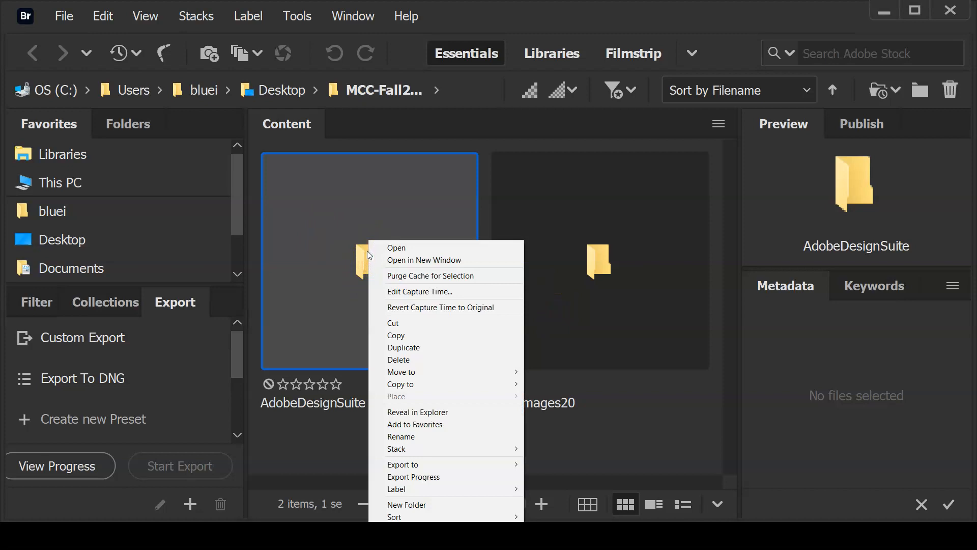
{"action": "left_click", "coordinate": [64, 14]}
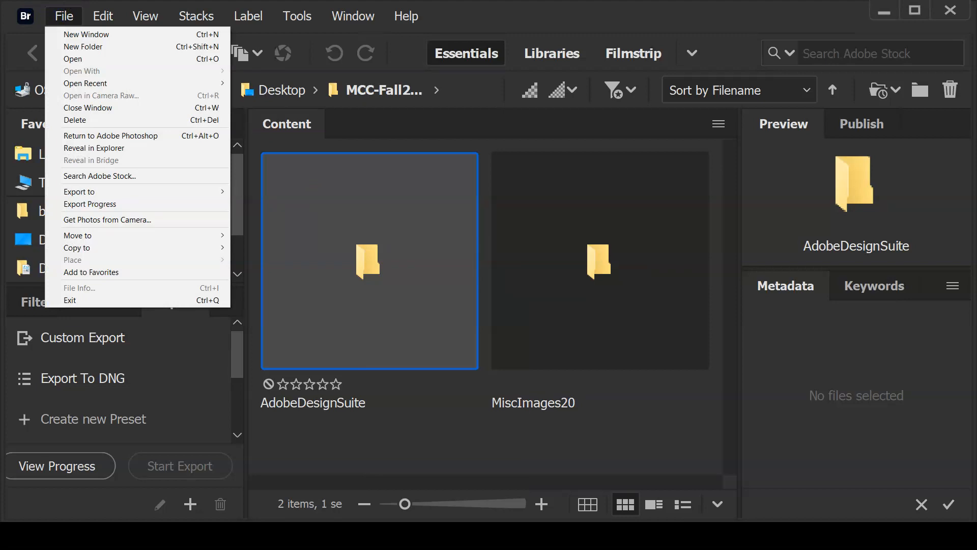
{"action": "left_click", "coordinate": [65, 17]}
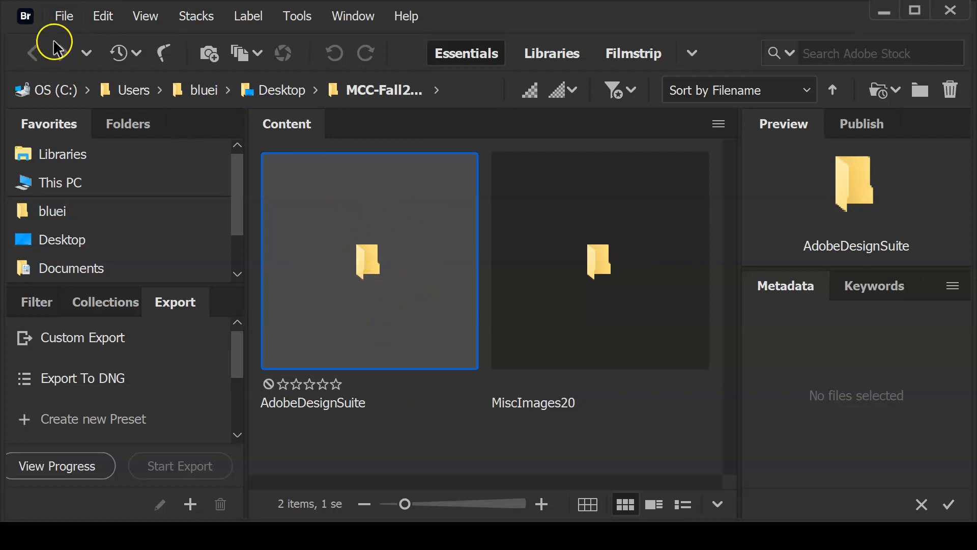
Step: Add the AdobeDesignSuite folder to Favorites, placing it below Pictures
{"action": "left_click_drag", "start_coordinate": [367, 262], "coordinate": [77, 168]}
{"action": "left_click_drag", "start_coordinate": [235, 192], "coordinate": [240, 220]}
{"action": "left_click_drag", "start_coordinate": [418, 269], "coordinate": [114, 270]}
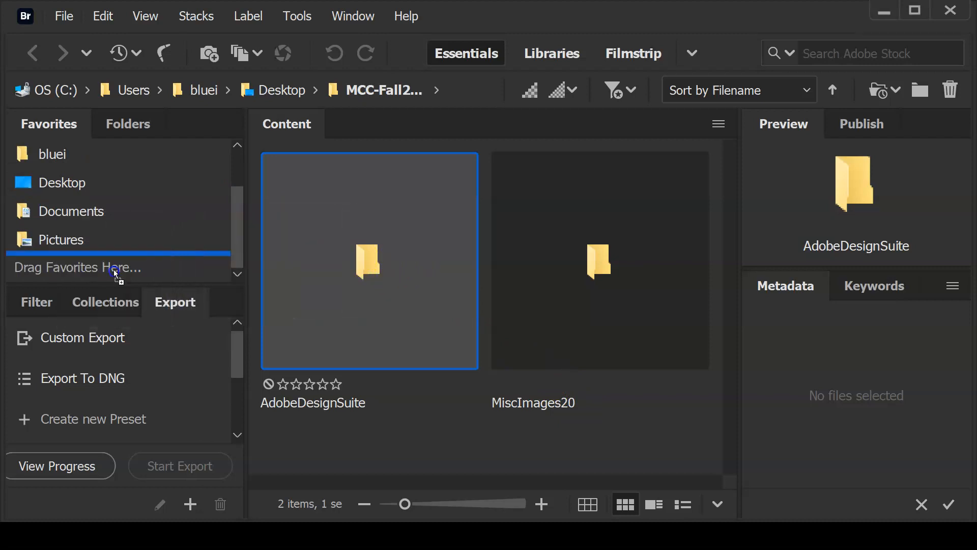
{"action": "left_click_drag", "start_coordinate": [234, 186], "coordinate": [235, 218]}
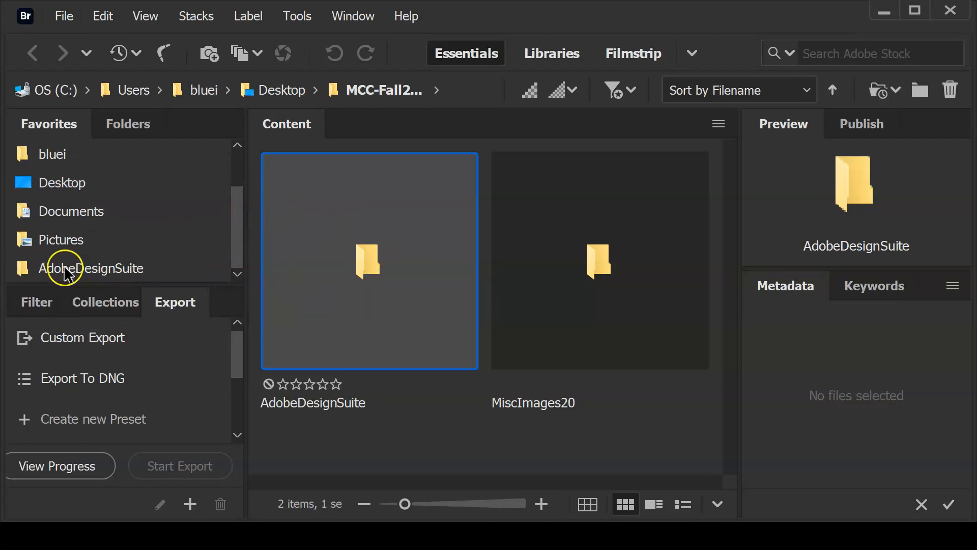
Step: Open the AdobeDesignSuite folder from Favorites and create a new folder named PhotoLibrary in it
{"action": "left_click", "coordinate": [108, 275]}
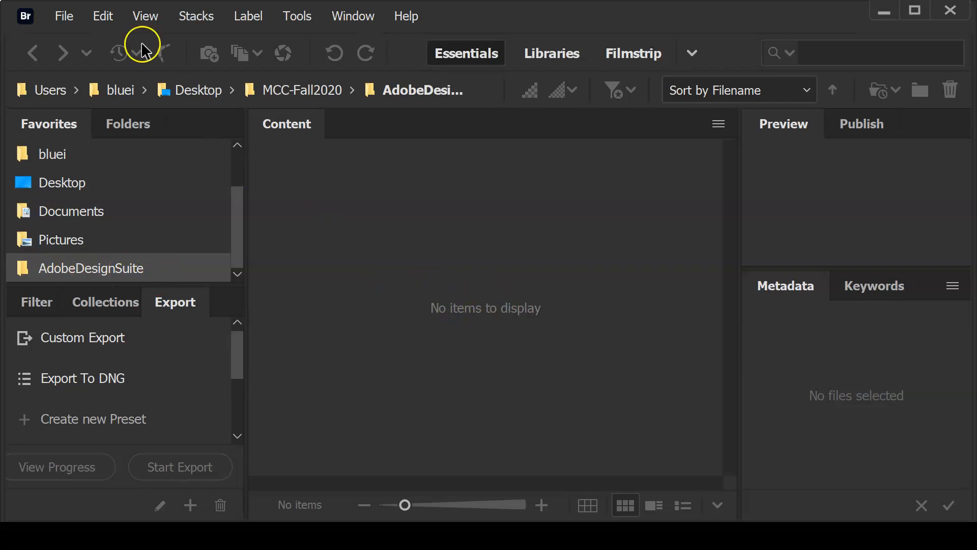
{"action": "left_click", "coordinate": [63, 19]}
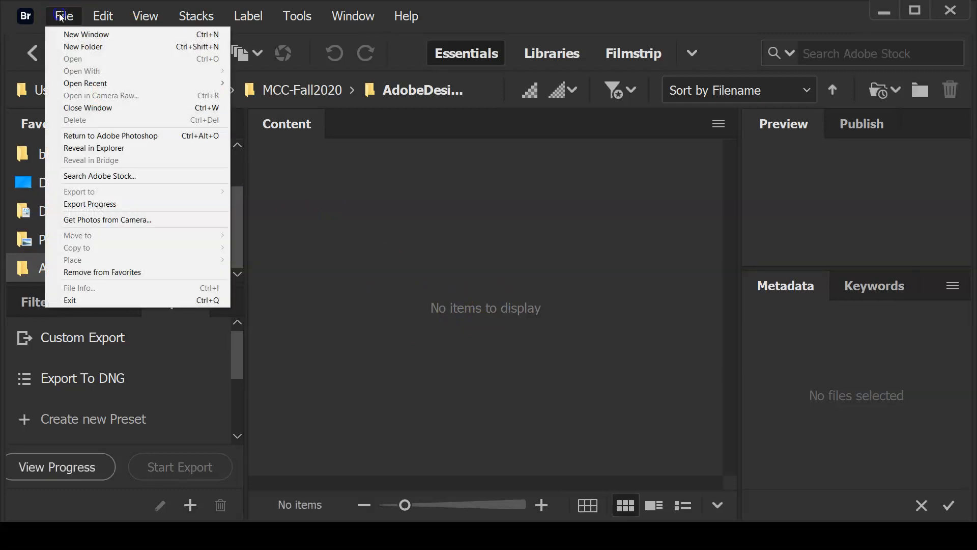
{"action": "left_click", "coordinate": [70, 48]}
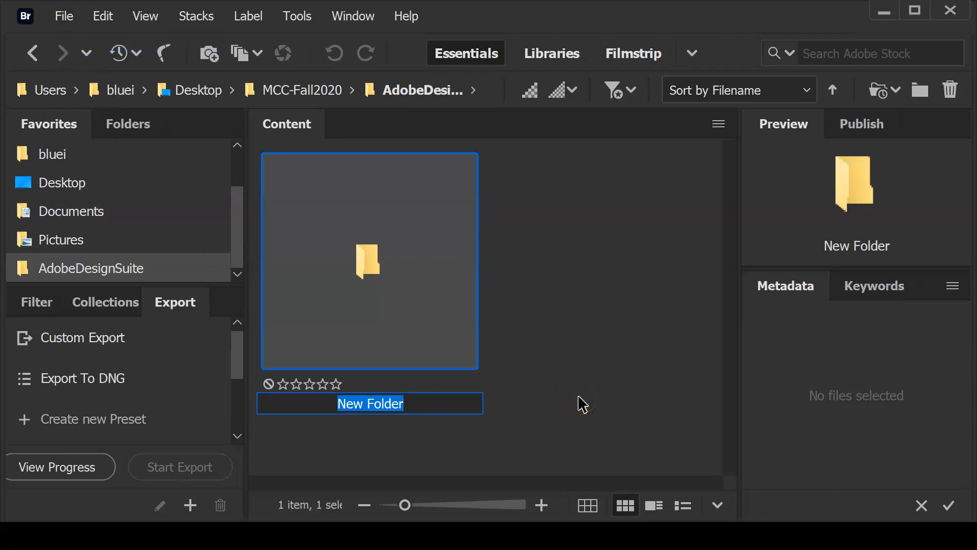
{"action": "type", "text": "Pho"}
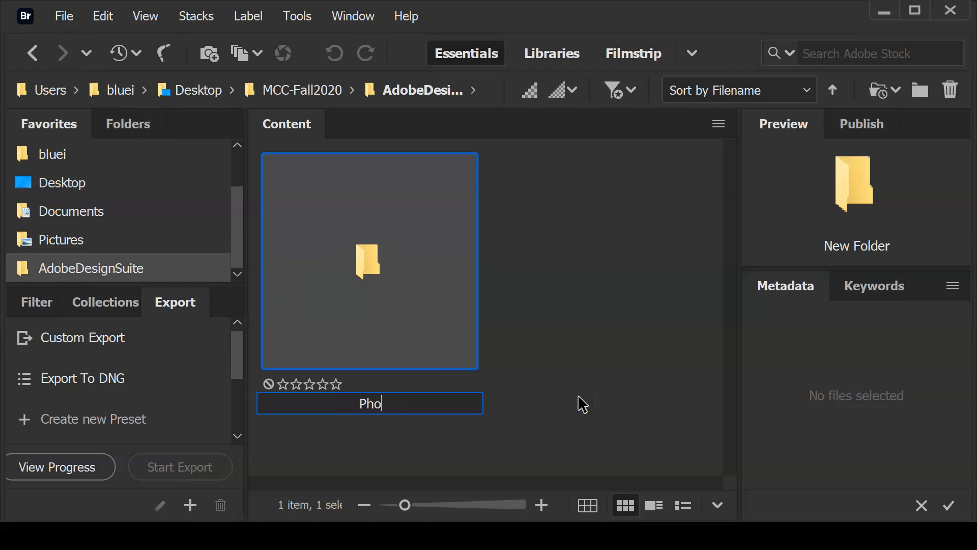
{"action": "type", "text": "toLibrary"}
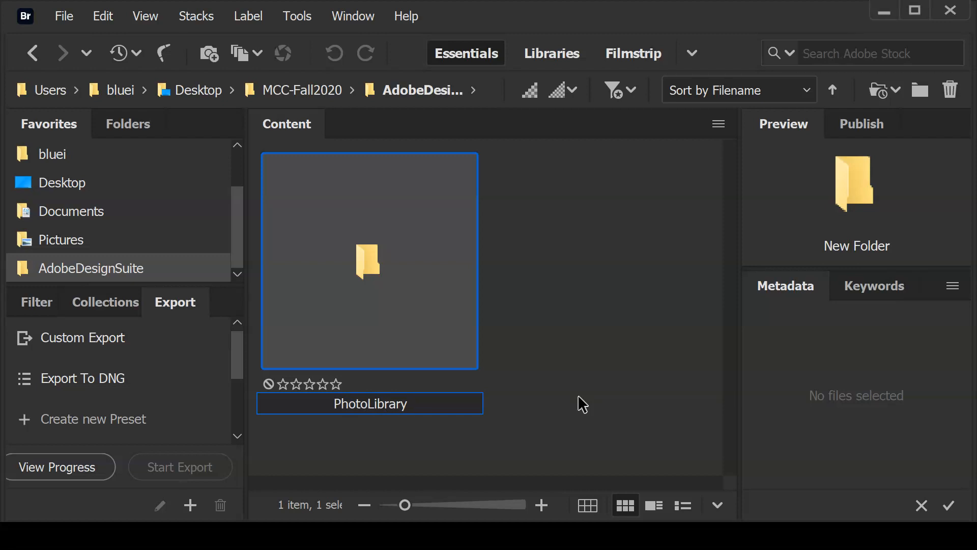
{"action": "key", "text": "Return"}
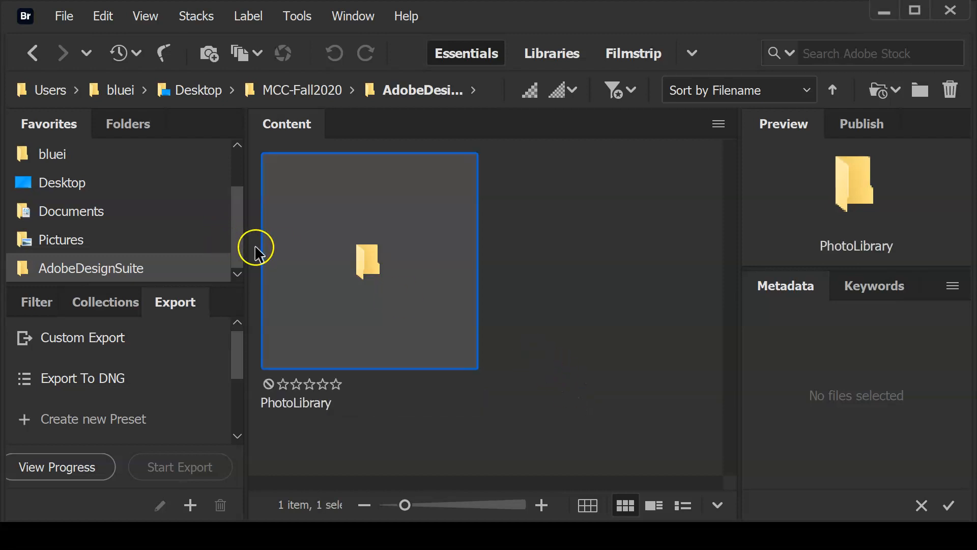
Step: Add the PhotoLibrary folder to Favorites, placing it between Pictures and AdobeDesignSuite
{"action": "double_click", "coordinate": [366, 262]}
{"action": "left_click_drag", "start_coordinate": [366, 264], "coordinate": [190, 255]}
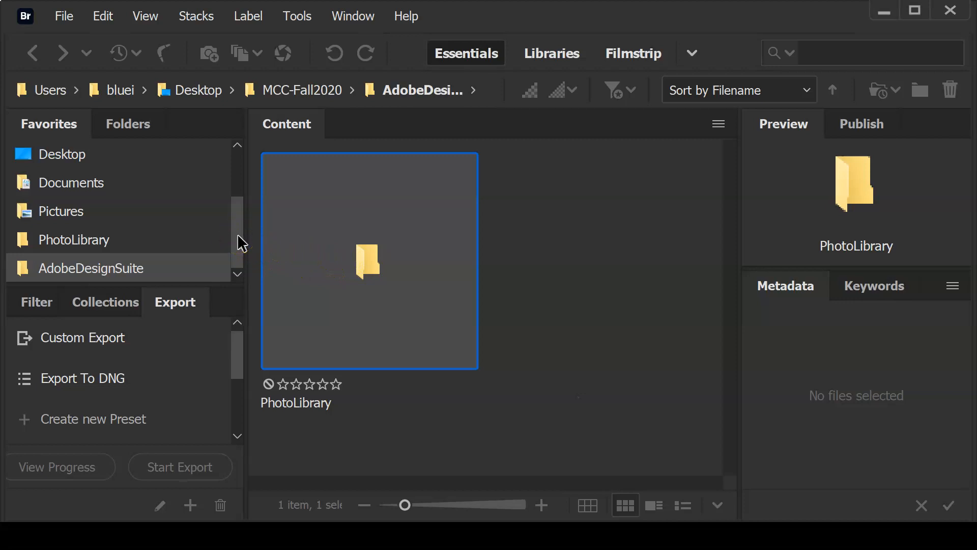
{"action": "left_click", "coordinate": [243, 208]}
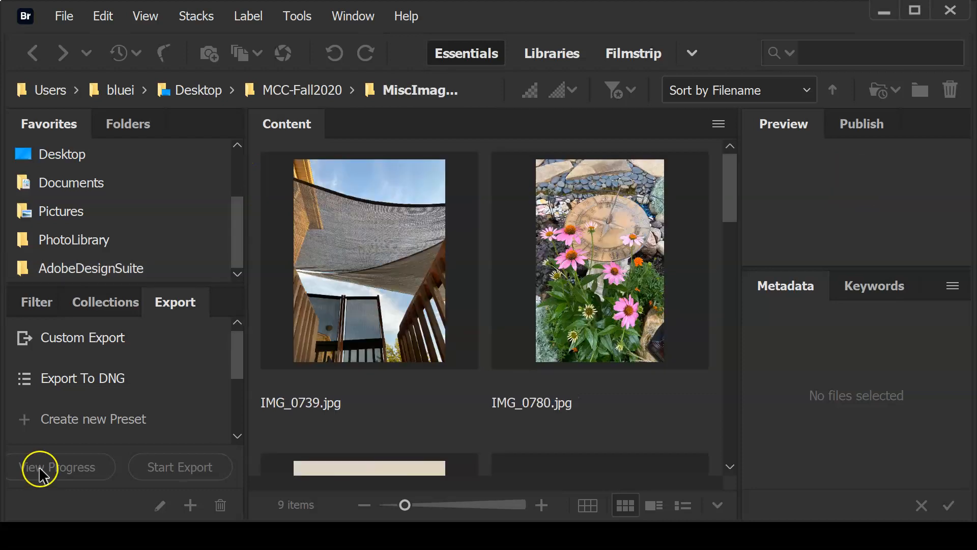
Step: Reduce the thumbnail size of the MiscImages20 photos to fit four images per row, and browse through them
{"action": "left_click_drag", "start_coordinate": [729, 178], "coordinate": [693, 312]}
{"action": "left_click_drag", "start_coordinate": [404, 505], "coordinate": [432, 505]}
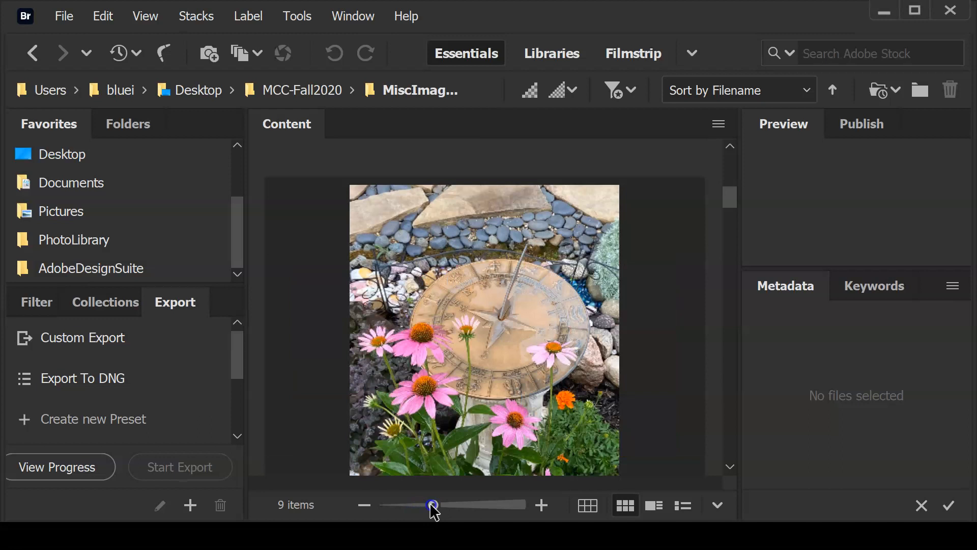
{"action": "left_click_drag", "start_coordinate": [433, 506], "coordinate": [396, 506]}
{"action": "scroll", "coordinate": [468, 392], "scroll_direction": "up", "scroll_amount": 3}
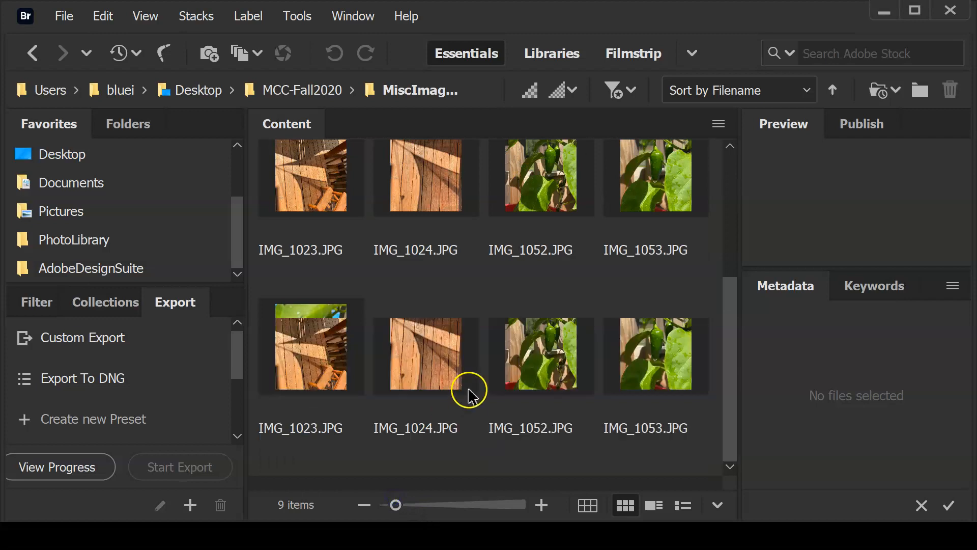
Step: Try the locked thumbnail grid on the MiscImages20 photos and return to the regular thumbnail view
{"action": "mouse_move", "coordinate": [729, 223]}
{"action": "left_mouse_down"}
{"action": "mouse_move", "coordinate": [720, 318]}
{"action": "mouse_move", "coordinate": [726, 230]}
{"action": "left_mouse_up"}
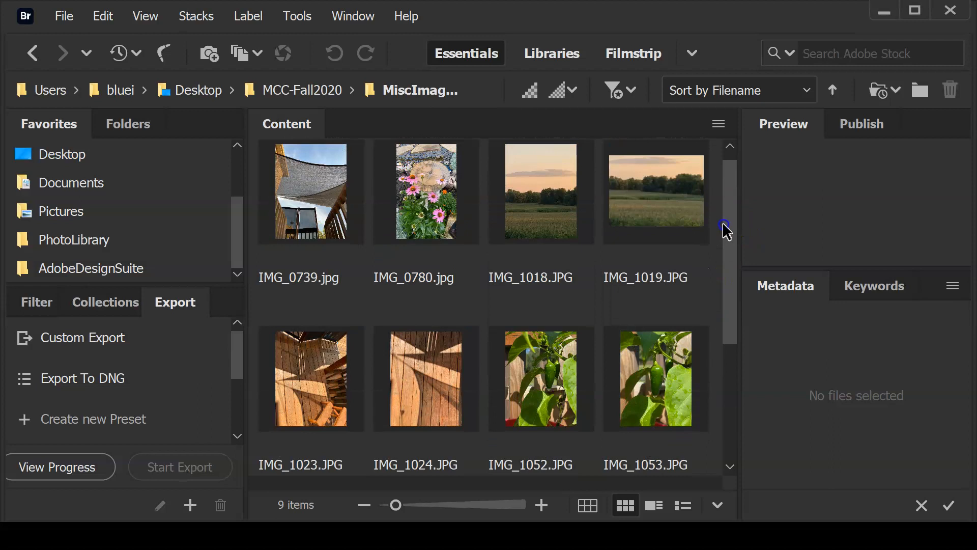
{"action": "left_click", "coordinate": [588, 505]}
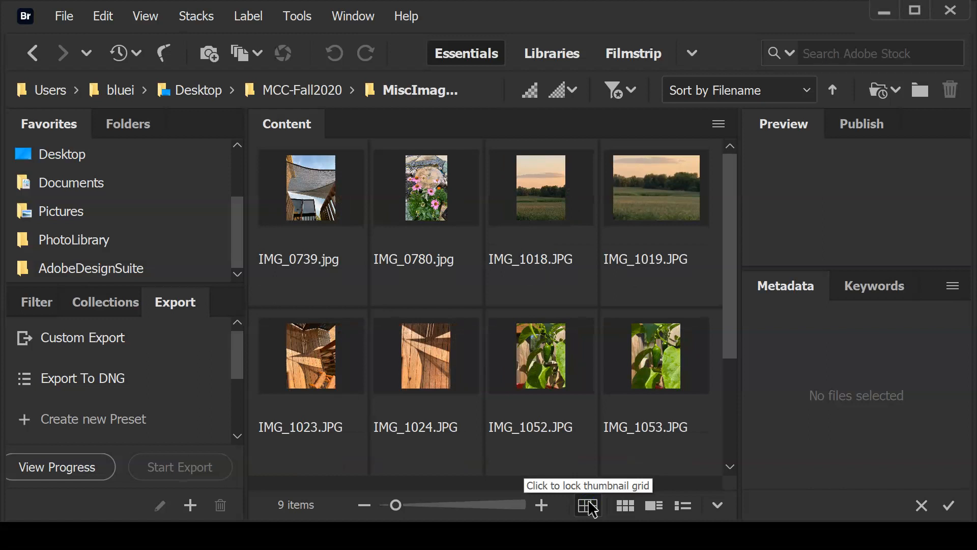
{"action": "left_click", "coordinate": [624, 505]}
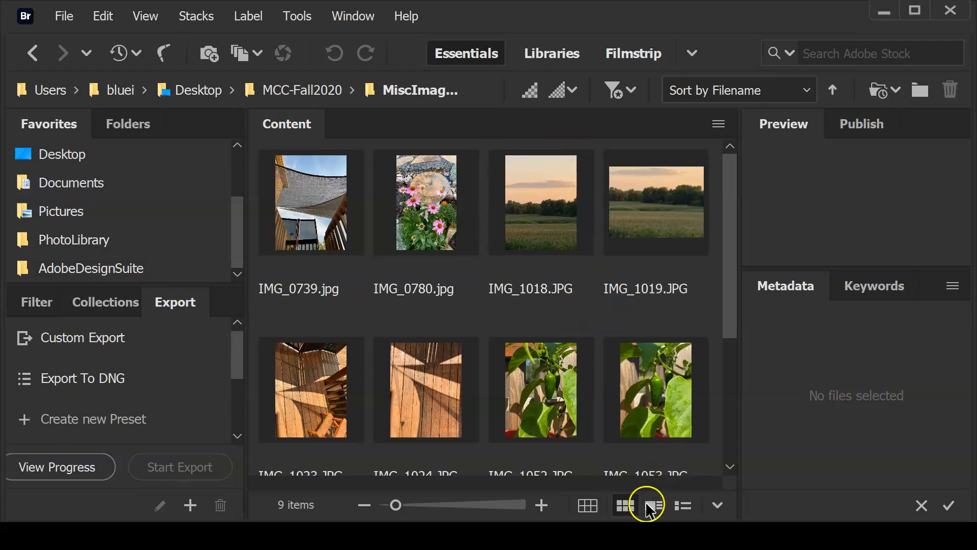
{"action": "left_click", "coordinate": [588, 506]}
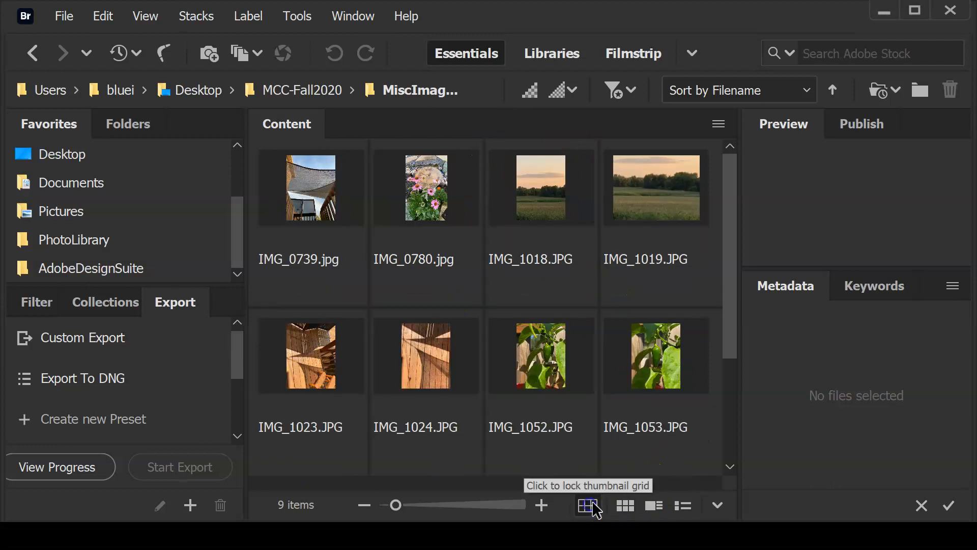
{"action": "left_click", "coordinate": [625, 505]}
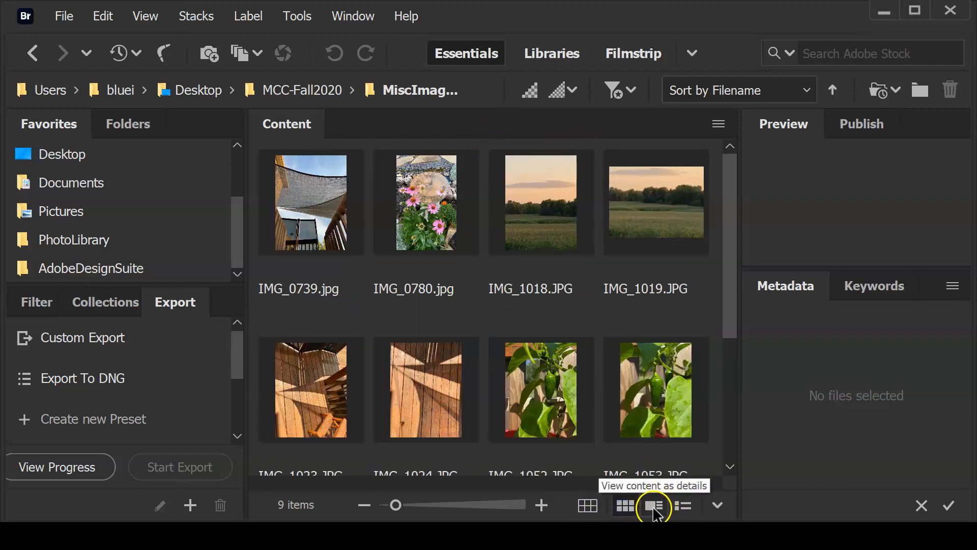
Step: Show the MiscImages20 photos as details and widen the content area to fit more of the file information
{"action": "left_click", "coordinate": [655, 505]}
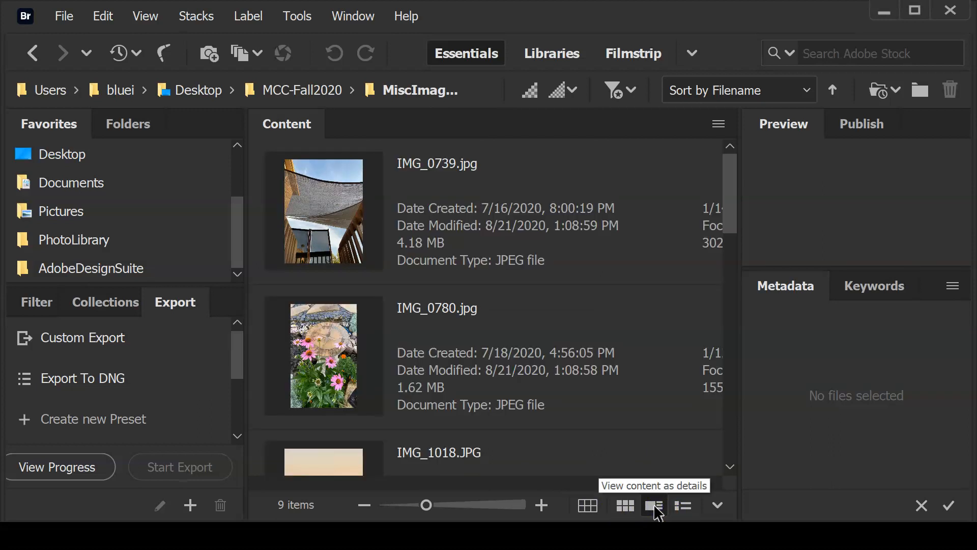
{"action": "left_click_drag", "start_coordinate": [740, 398], "coordinate": [835, 392]}
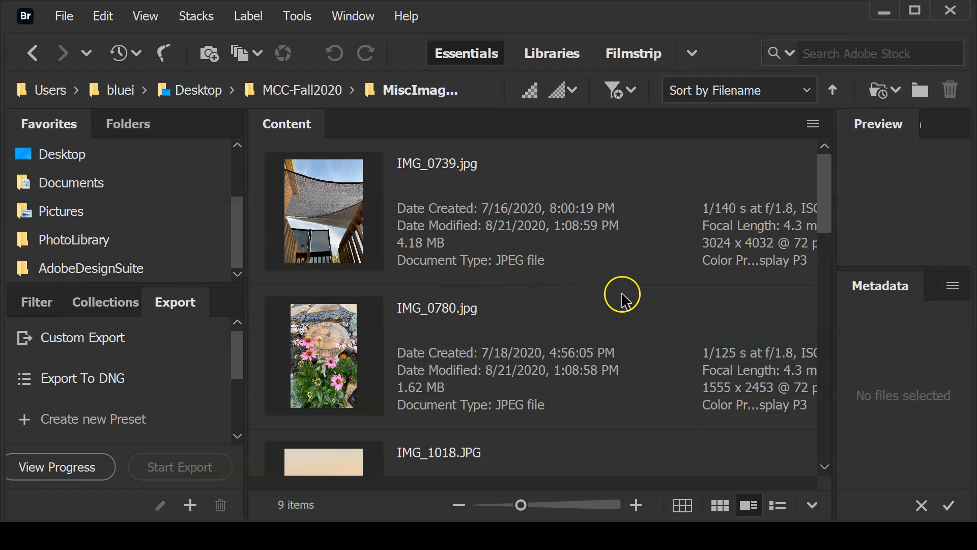
Step: Show the photos as a list, sort them by type, and return the sorting to filename
{"action": "left_click", "coordinate": [778, 506]}
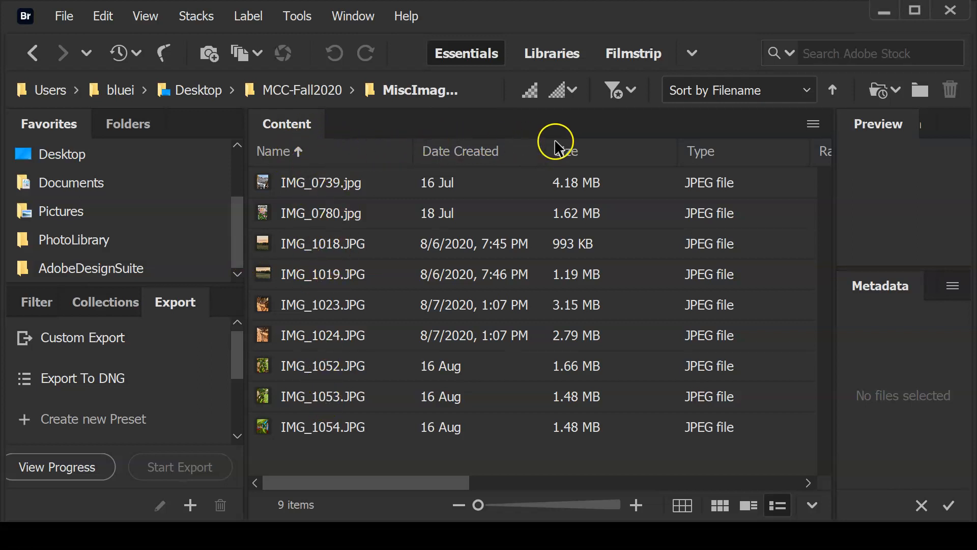
{"action": "left_click", "coordinate": [712, 150]}
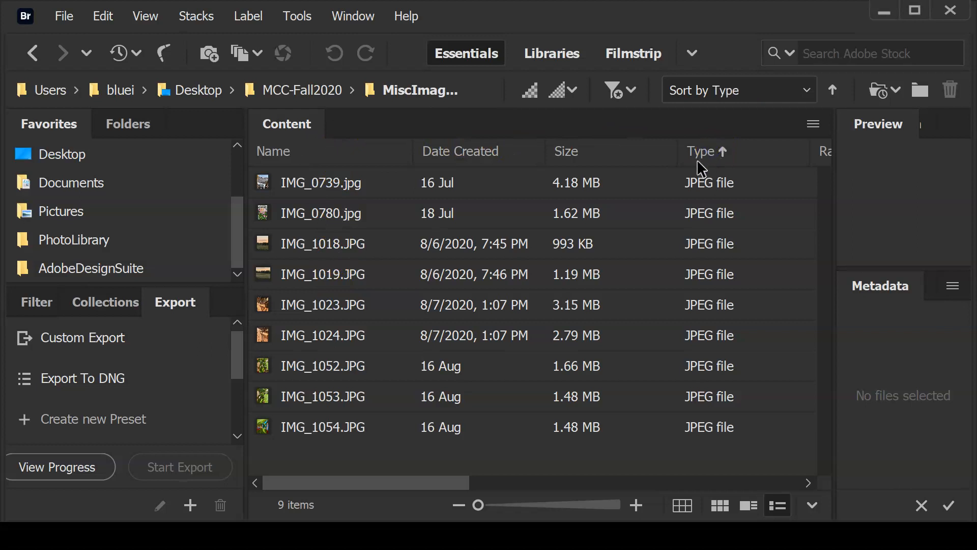
{"action": "left_click", "coordinate": [315, 152]}
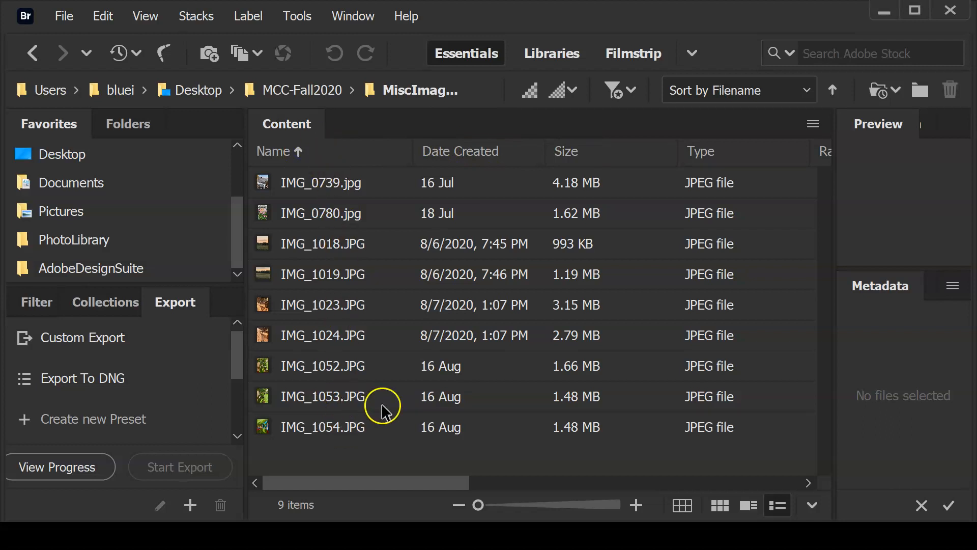
Step: Select the range of photos from IMG_1054.JPG up to IMG_0739.jpg and clear the selection
{"action": "left_click", "coordinate": [341, 435]}
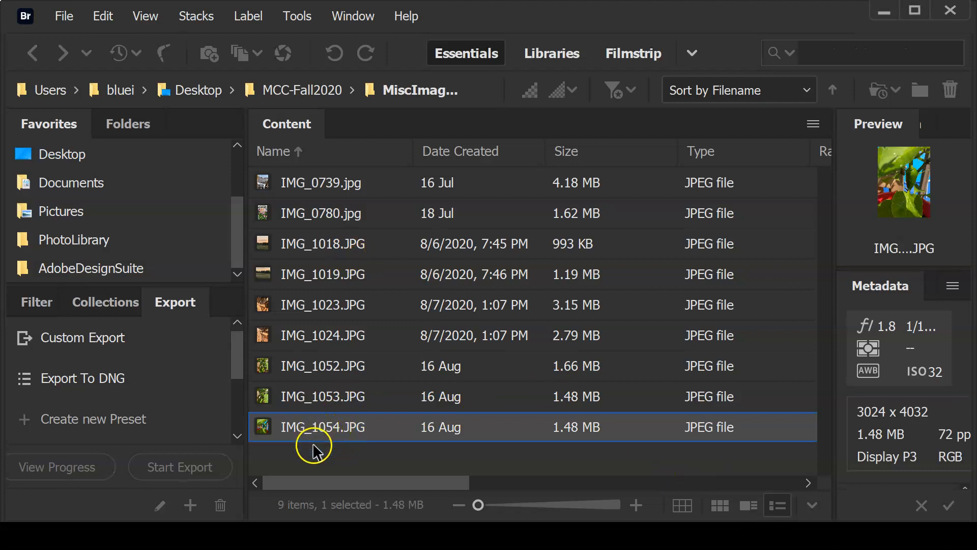
{"action": "left_click_drag", "start_coordinate": [312, 448], "coordinate": [307, 191]}
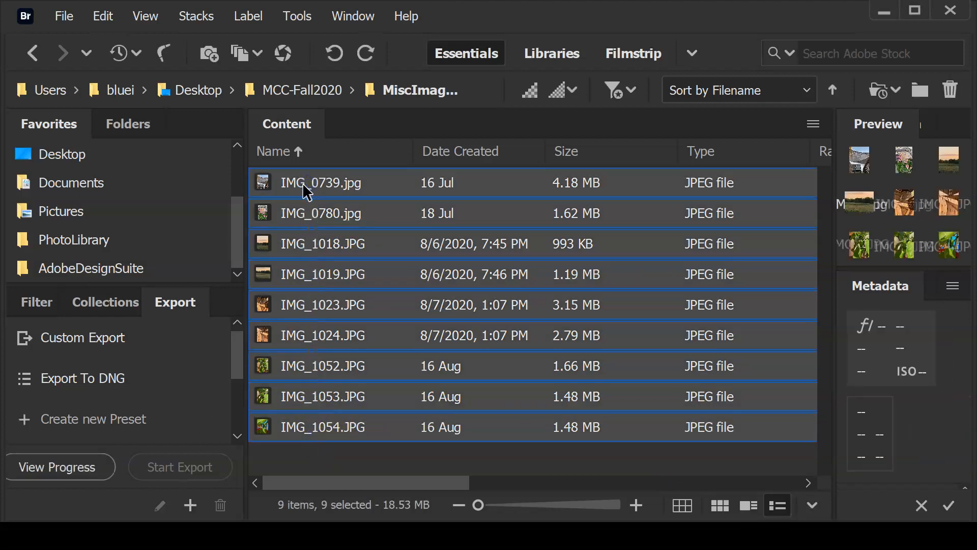
{"action": "left_click", "coordinate": [292, 164]}
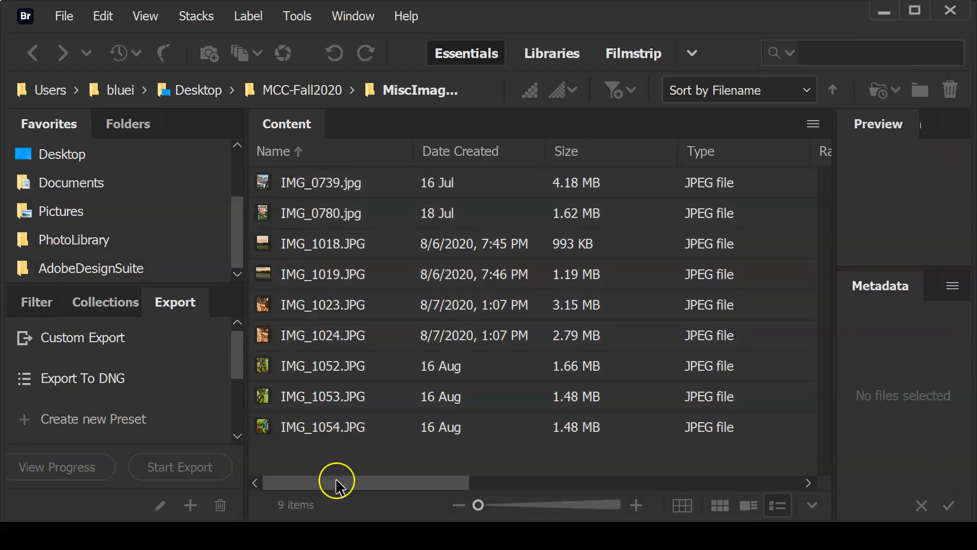
Step: Select all photos in MiscImages20, move them into the PhotoLibrary favorite, and open that folder to check them
{"action": "left_click", "coordinate": [333, 446]}
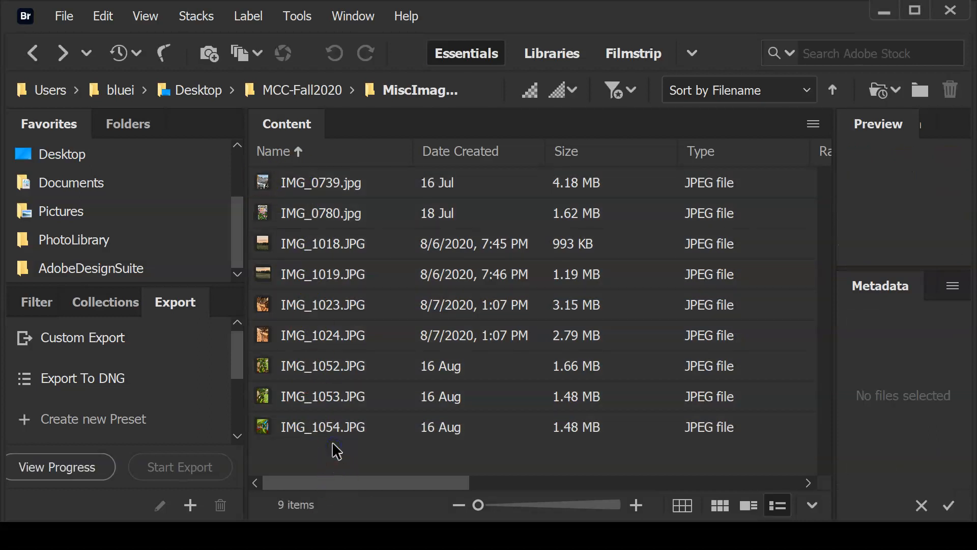
{"action": "key", "text": "ctrl+a"}
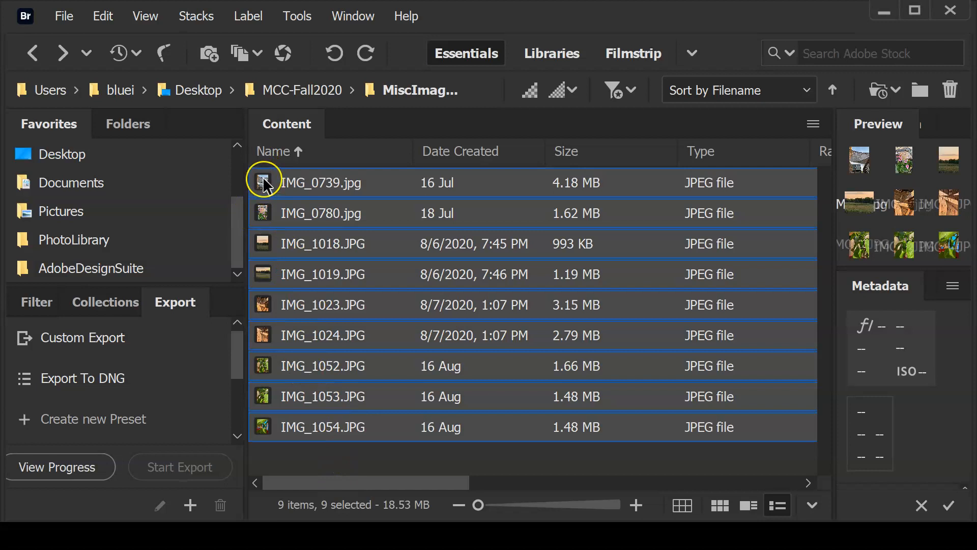
{"action": "left_click_drag", "start_coordinate": [260, 183], "coordinate": [92, 247]}
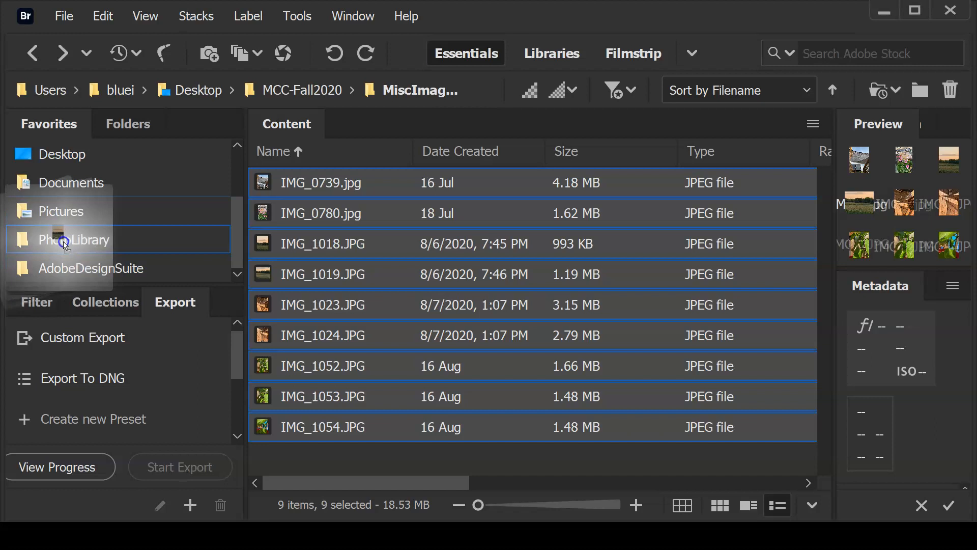
{"action": "left_click_drag", "start_coordinate": [64, 243], "coordinate": [65, 245]}
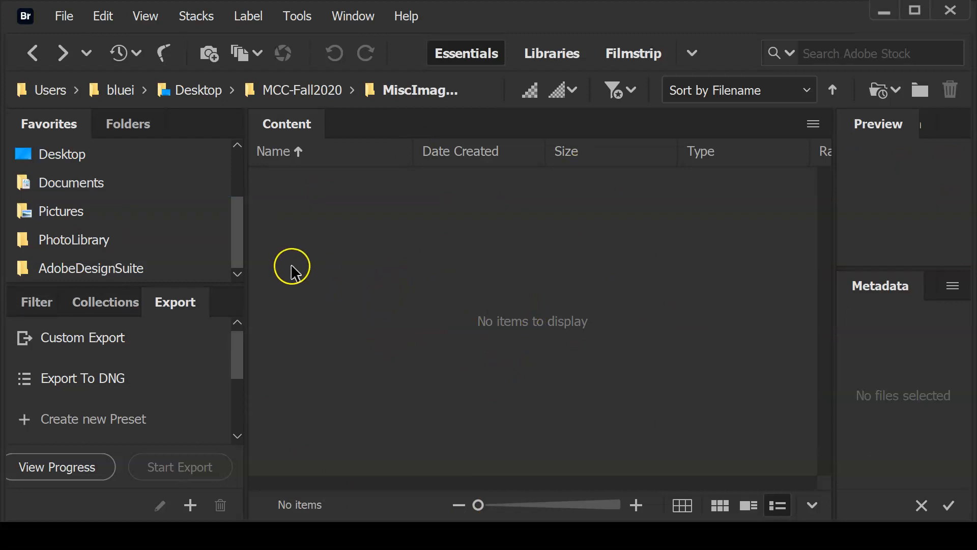
{"action": "left_click", "coordinate": [72, 244]}
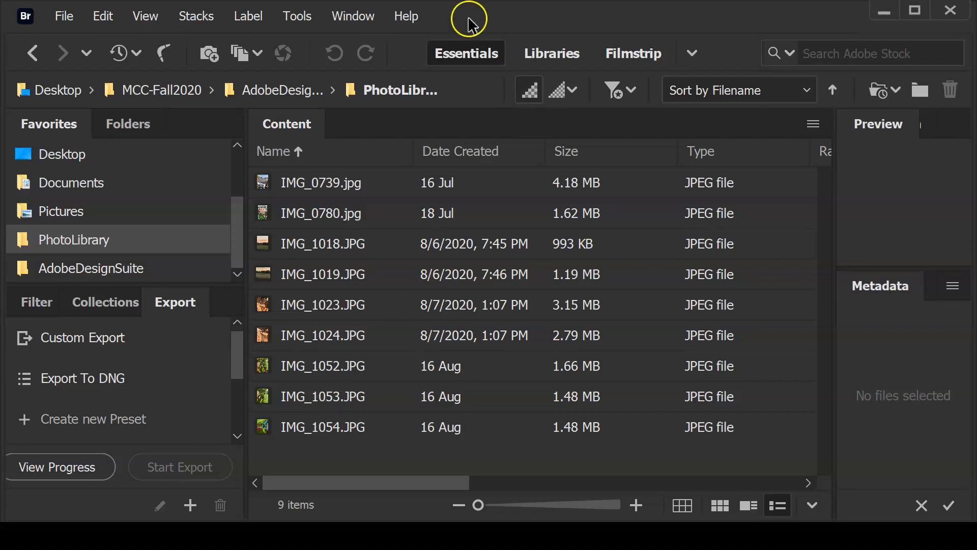
Step: Undo the move of the photos and go back to the MiscImages20 folder
{"action": "left_click", "coordinate": [104, 20]}
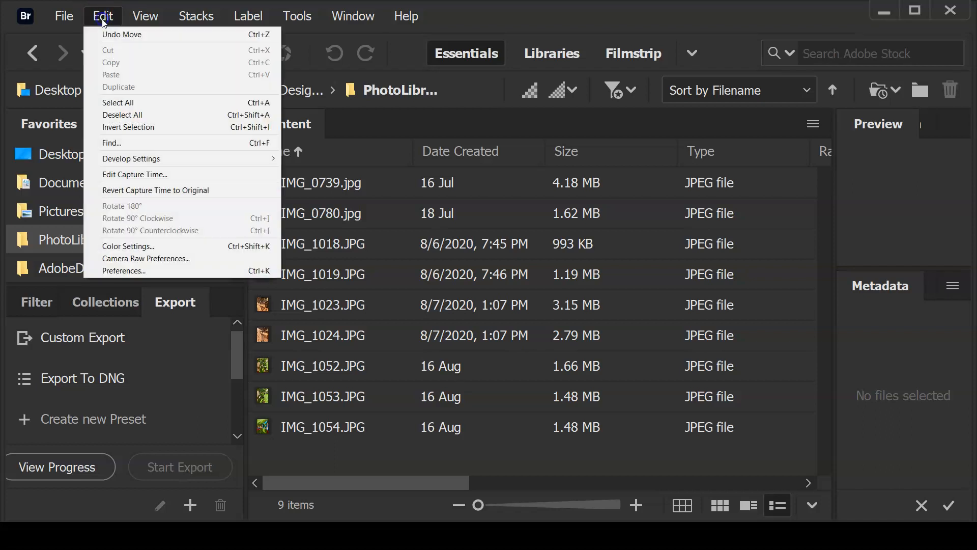
{"action": "left_click", "coordinate": [137, 40]}
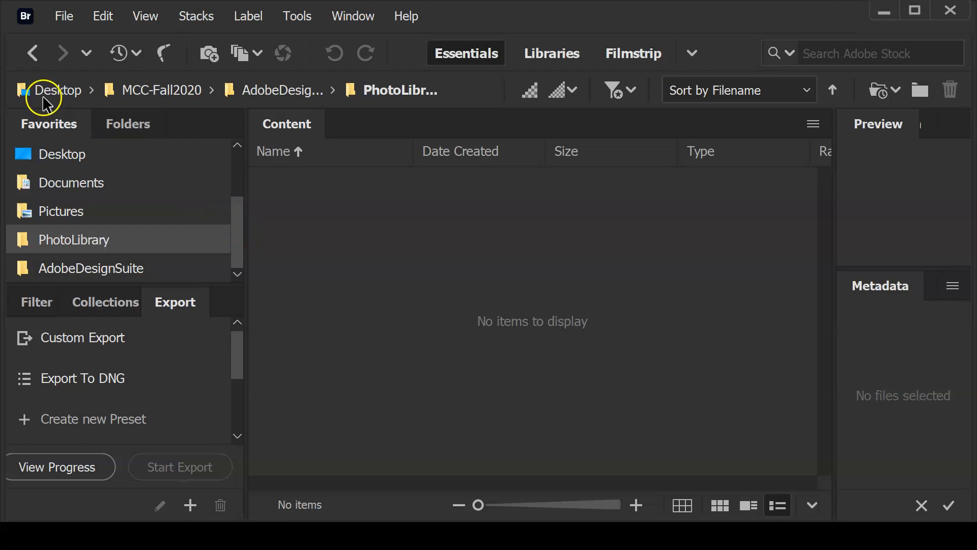
{"action": "left_click", "coordinate": [33, 55]}
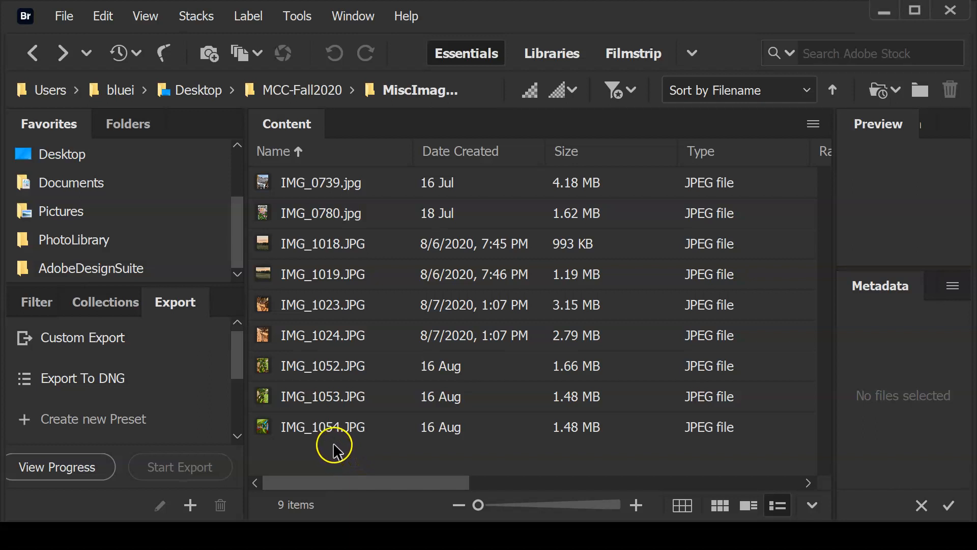
Step: Copy all photos from MiscImages20 to the PhotoLibrary folder and open PhotoLibrary to check the copies
{"action": "key", "text": "ctrl+a"}
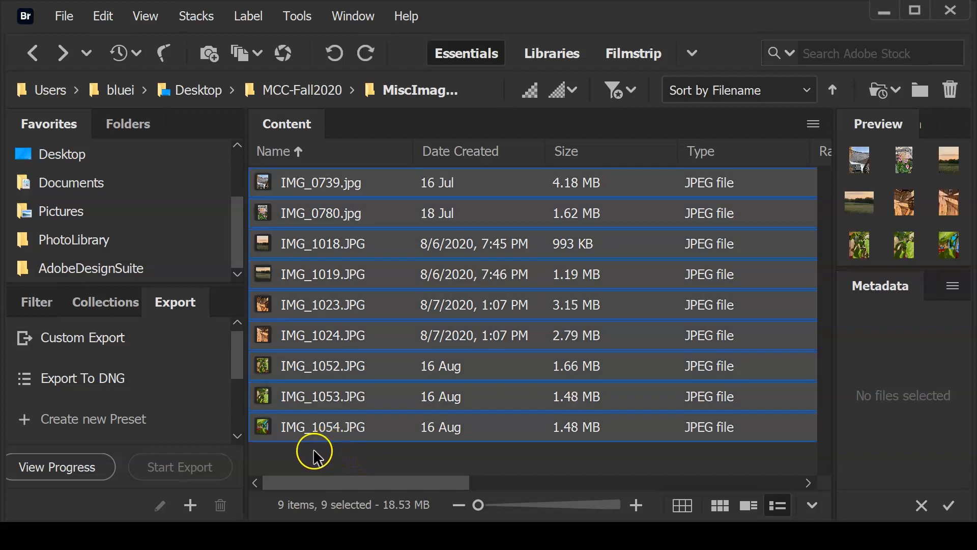
{"action": "key", "text": "ctrl+shift+r"}
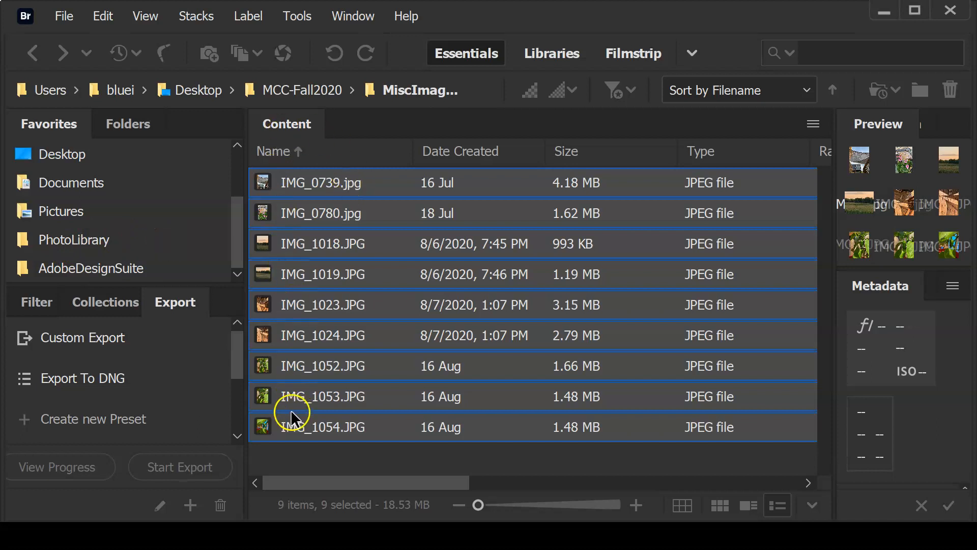
{"action": "left_click", "coordinate": [64, 16]}
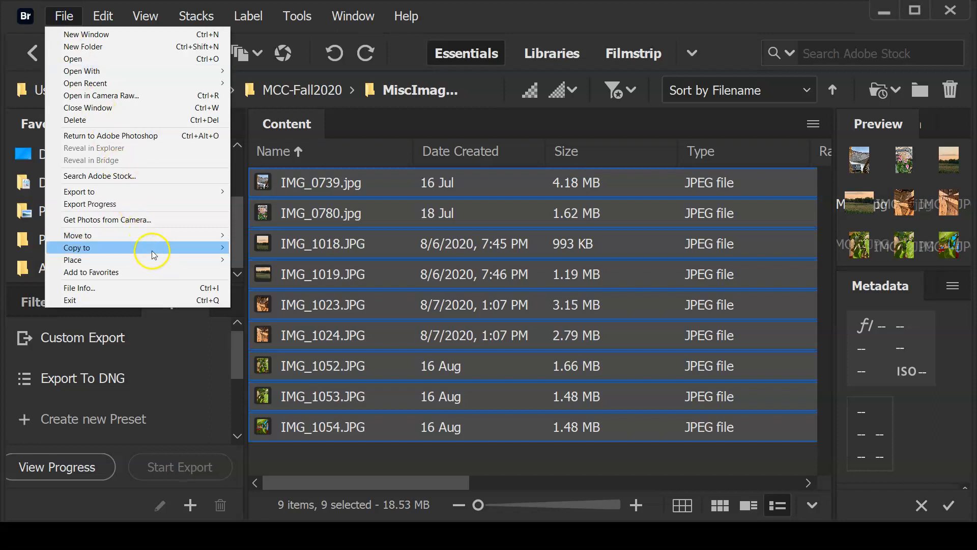
{"action": "mouse_move", "coordinate": [153, 252]}
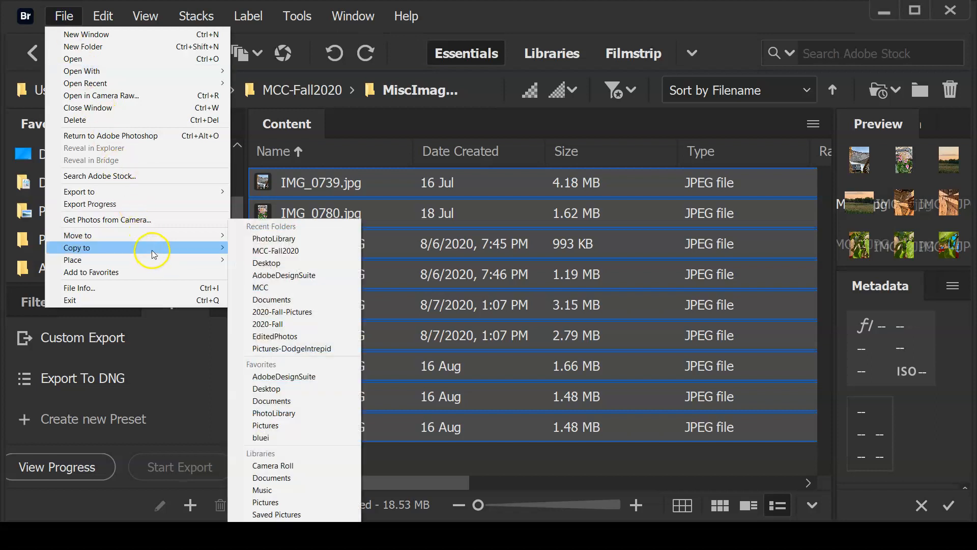
{"action": "left_click", "coordinate": [304, 240]}
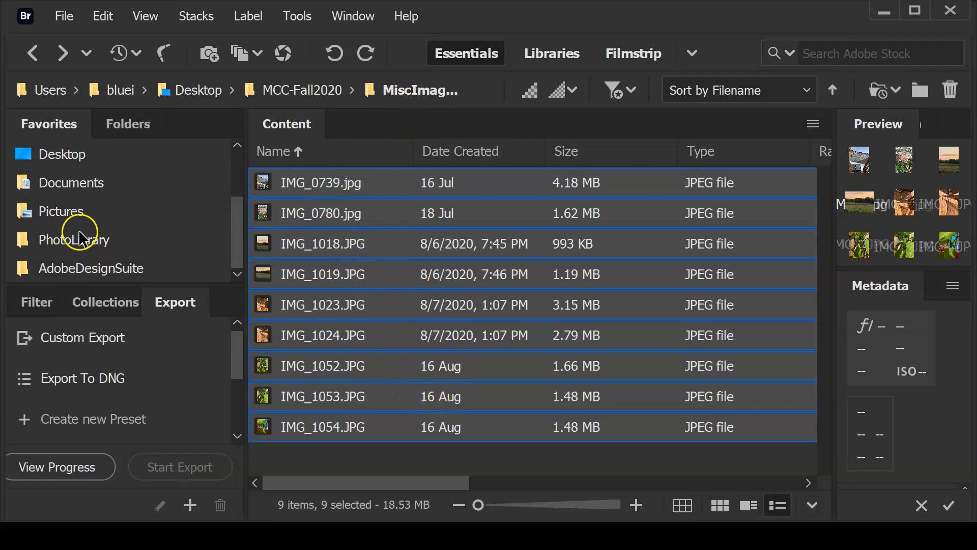
{"action": "left_click", "coordinate": [70, 247]}
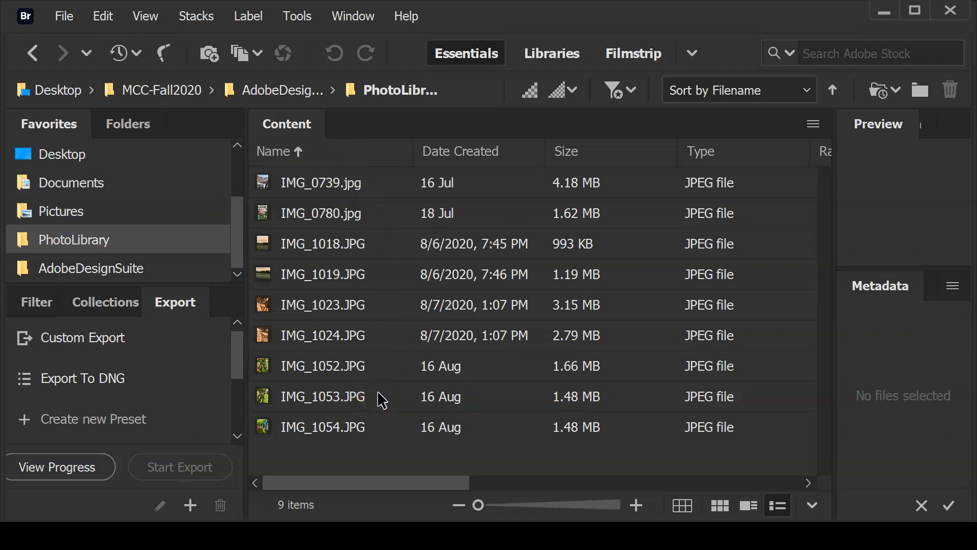
Step: Start getting photos from the camera in Photo Downloader, with S3700 as the source
{"action": "key", "text": "alt+Tab"}
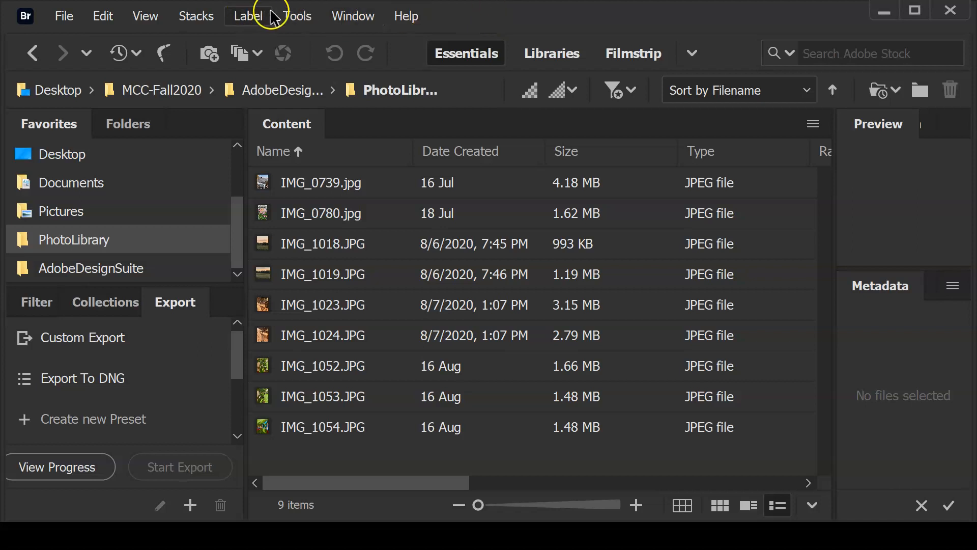
{"action": "left_click", "coordinate": [64, 16]}
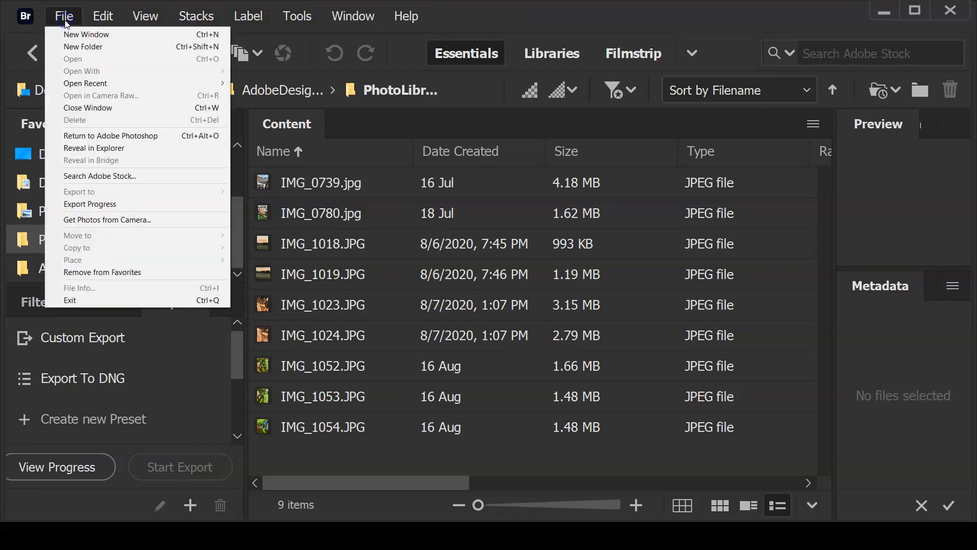
{"action": "left_click", "coordinate": [154, 219]}
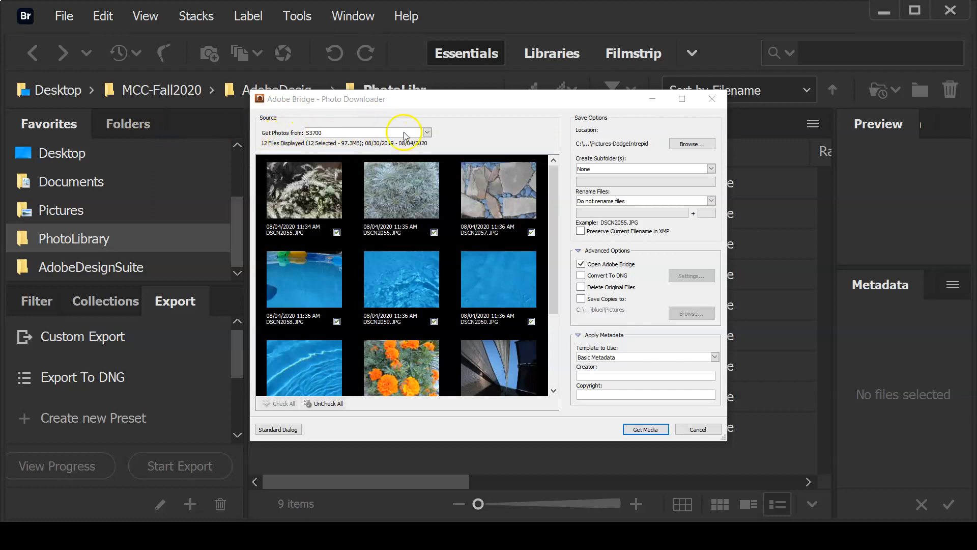
{"action": "left_click", "coordinate": [428, 132]}
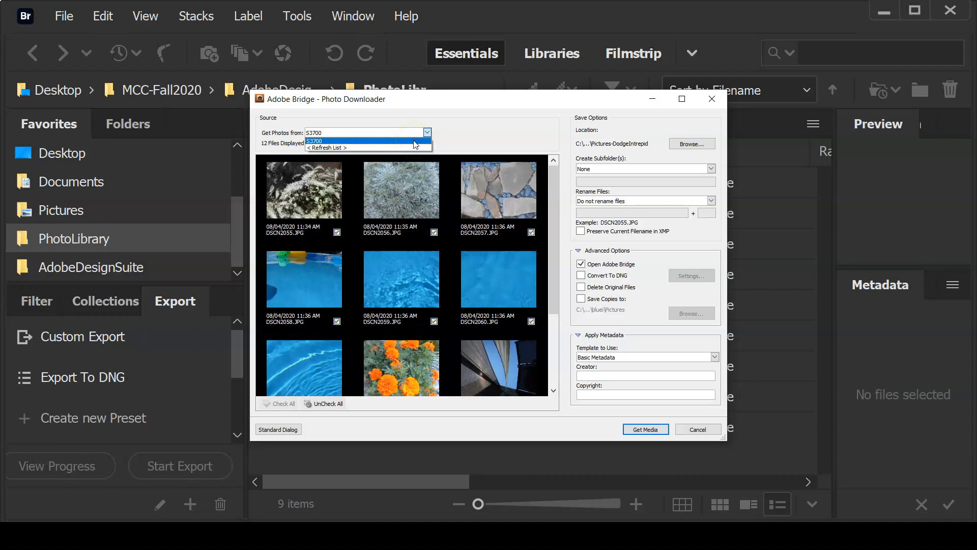
{"action": "left_click", "coordinate": [415, 141]}
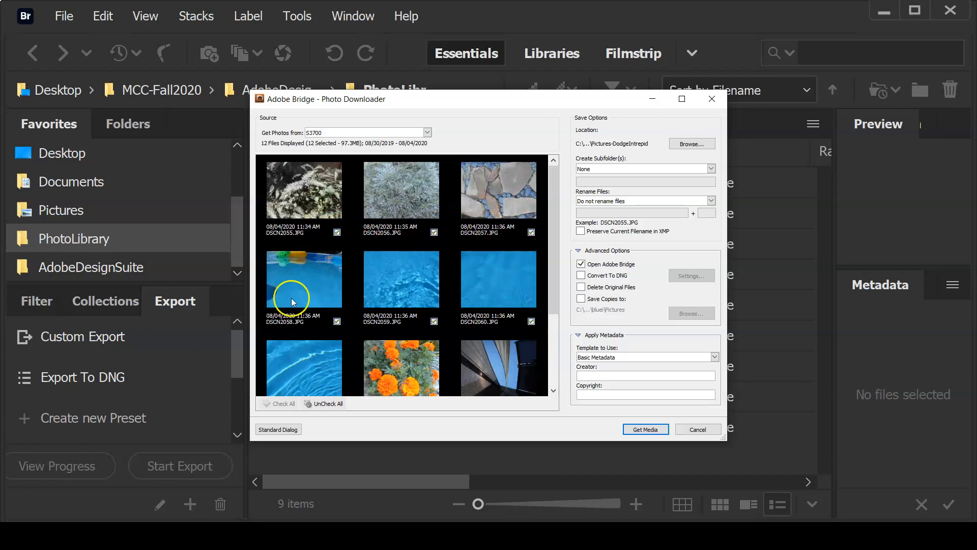
Step: Exclude the photos DSCN2058.JPG, DSCN2054.JPG and DSCN2053.JPG from the camera import
{"action": "left_click", "coordinate": [337, 322]}
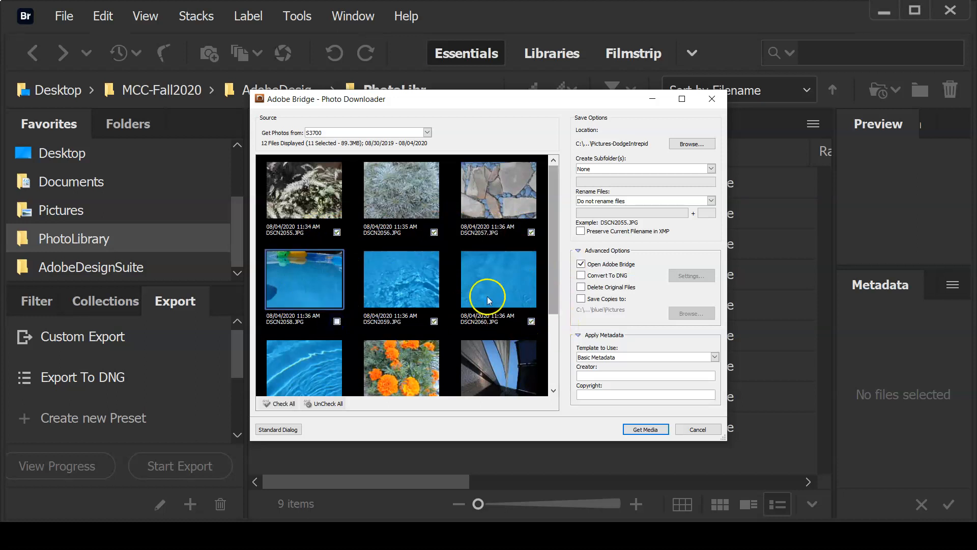
{"action": "left_click_drag", "start_coordinate": [553, 244], "coordinate": [555, 351]}
{"action": "left_click", "coordinate": [532, 385]}
{"action": "left_click", "coordinate": [434, 385]}
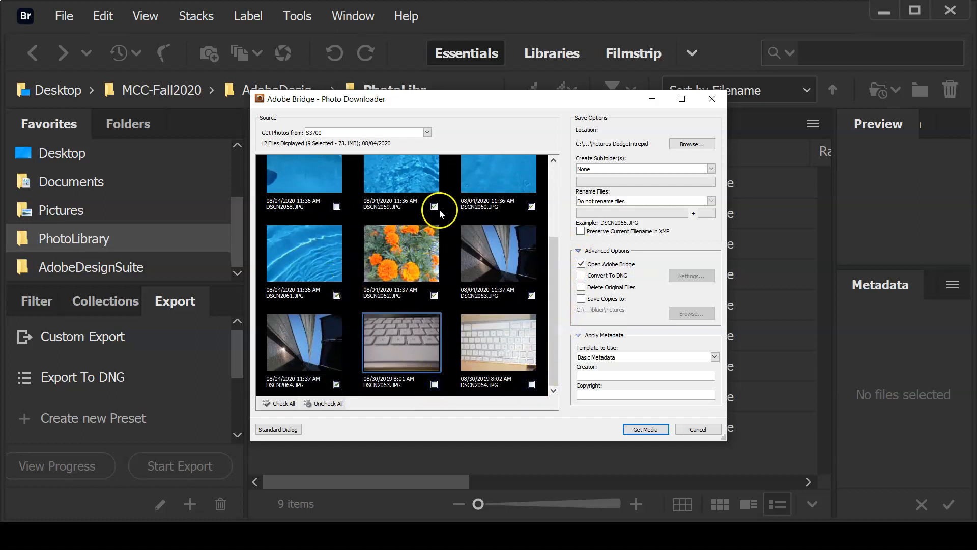
{"action": "scroll", "coordinate": [492, 278], "scroll_direction": "up", "scroll_amount": 2}
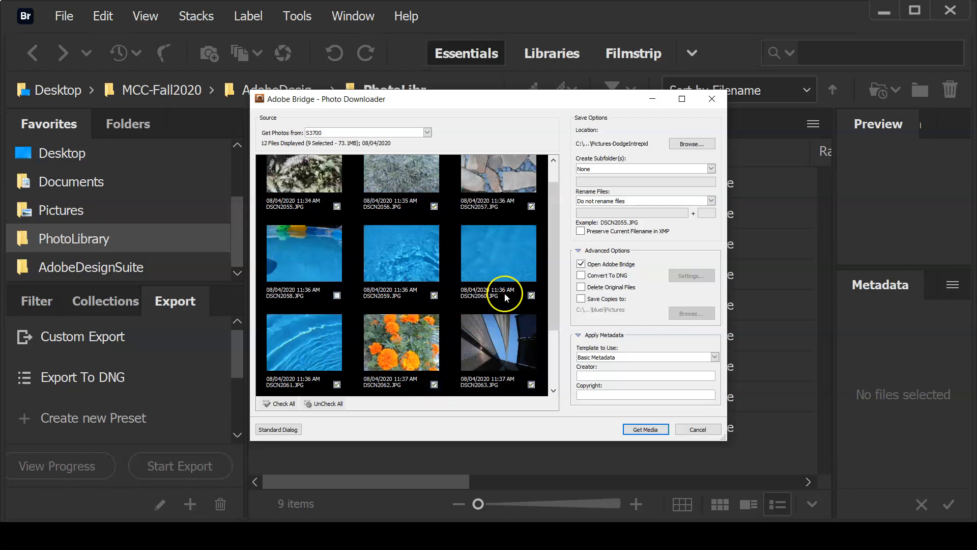
Step: Exclude DSCN2059.JPG from the camera import and get the remaining photos into the AdobeDesignSuite > PhotoLibrary folder
{"action": "left_click", "coordinate": [434, 295]}
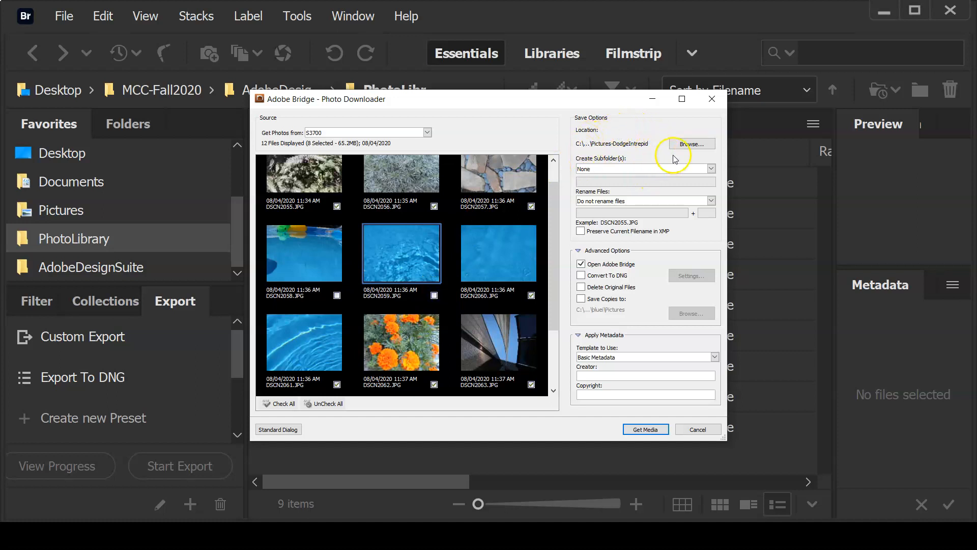
{"action": "left_click", "coordinate": [690, 147]}
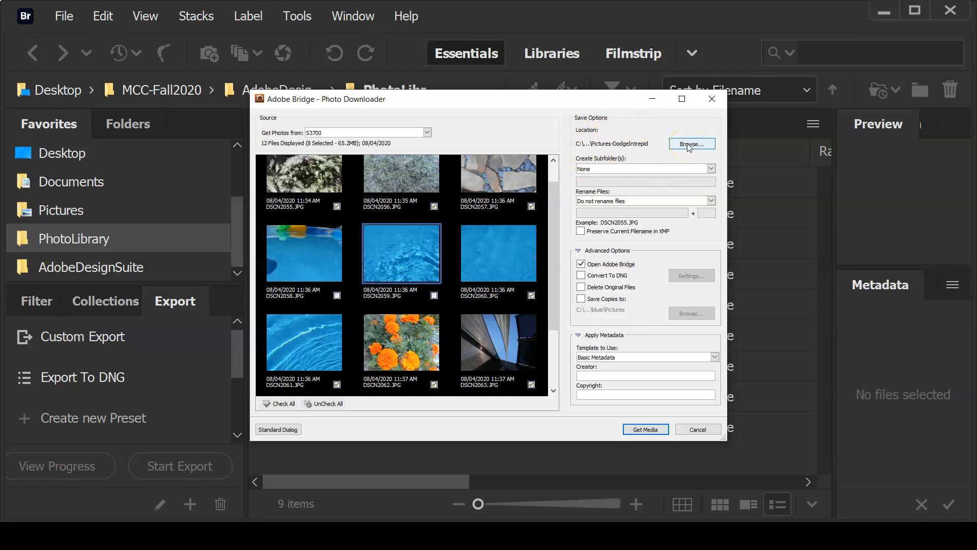
{"action": "left_click", "coordinate": [689, 145]}
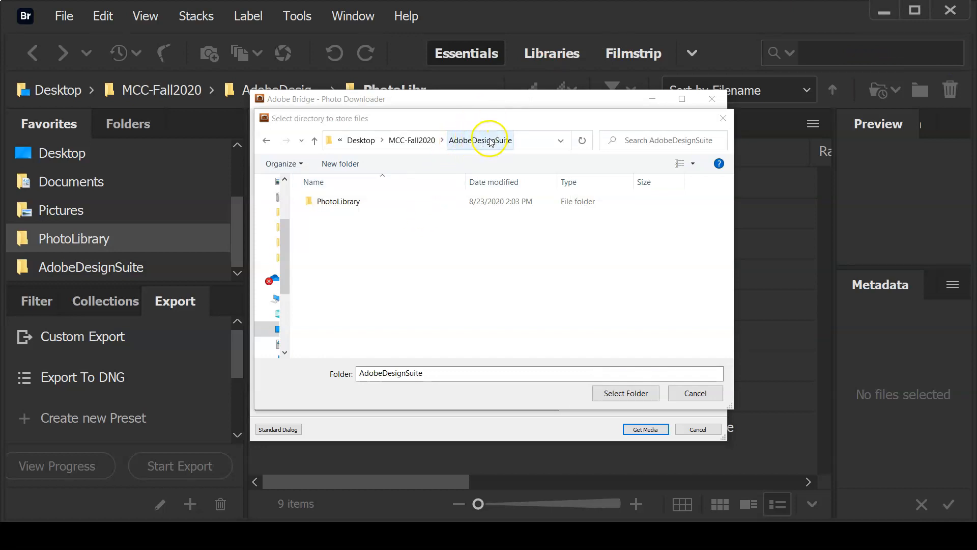
{"action": "double_click", "coordinate": [339, 203]}
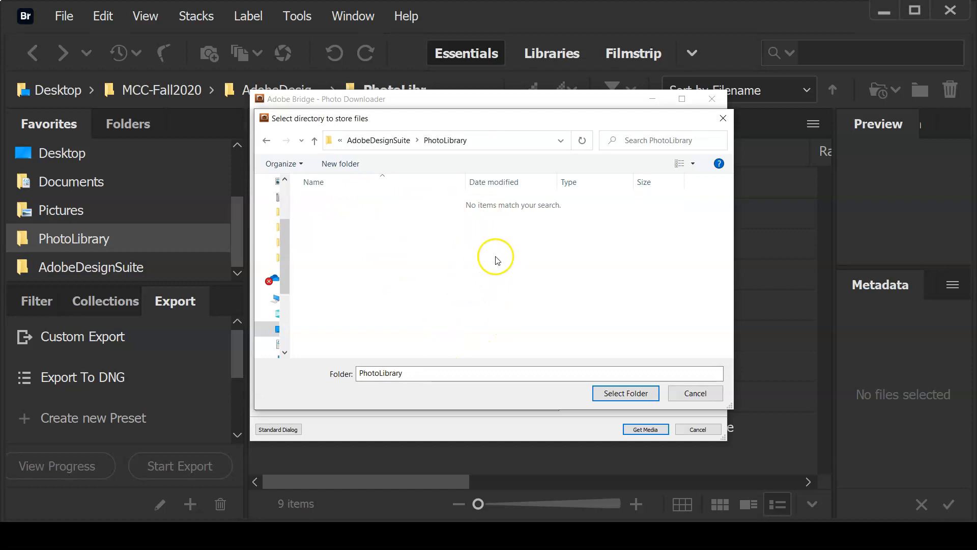
{"action": "left_click", "coordinate": [633, 396]}
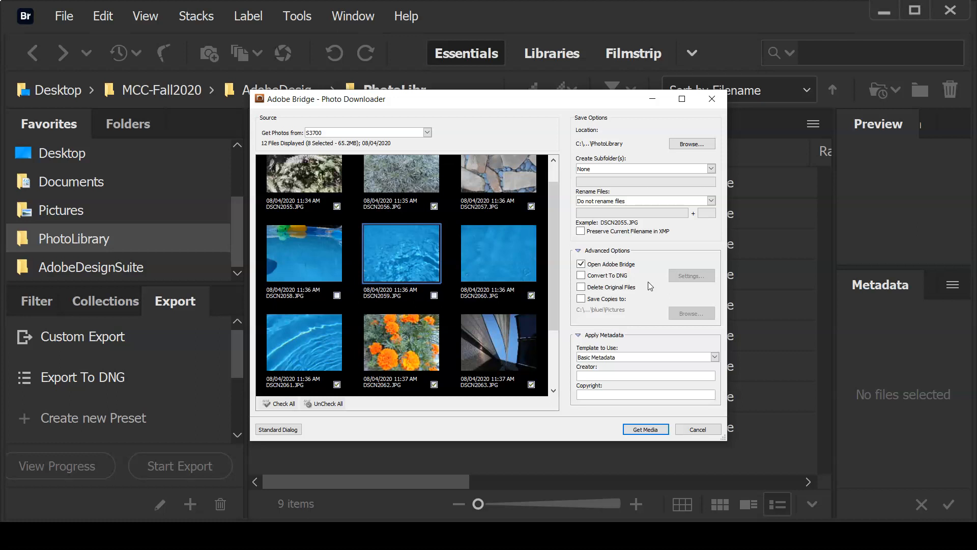
{"action": "left_click", "coordinate": [645, 430]}
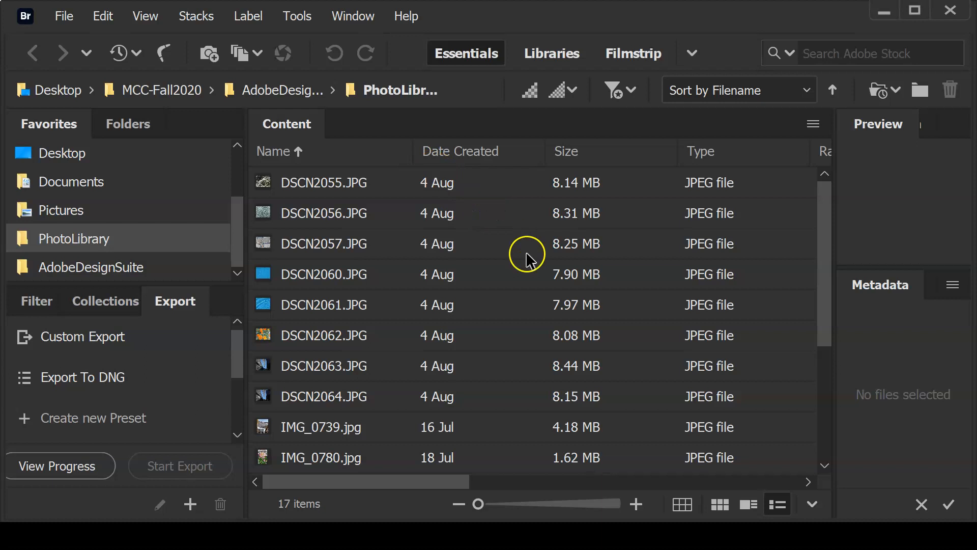
Step: Look over the photos in PhotoLibrary as thumbnails and in list view
{"action": "left_click", "coordinate": [719, 503]}
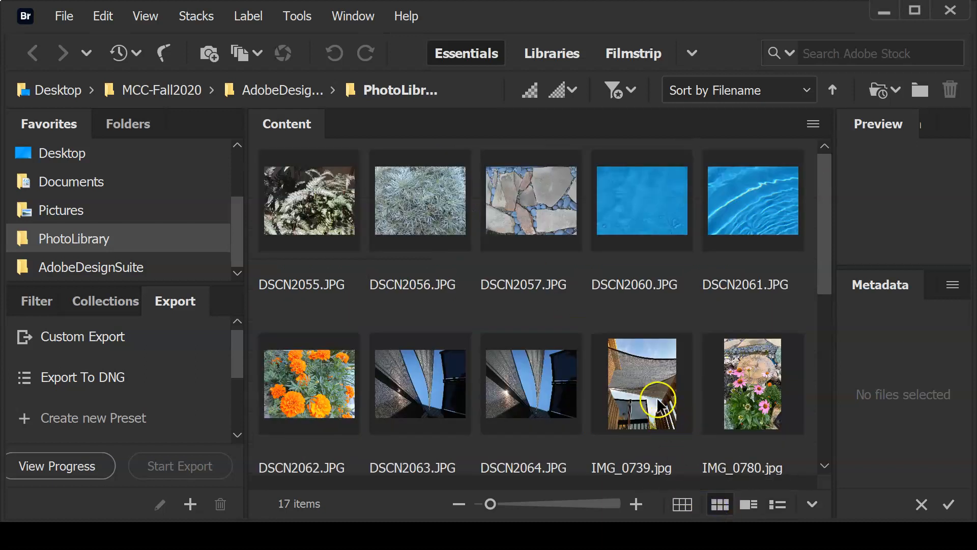
{"action": "scroll", "coordinate": [700, 306], "scroll_direction": "down", "scroll_amount": 3}
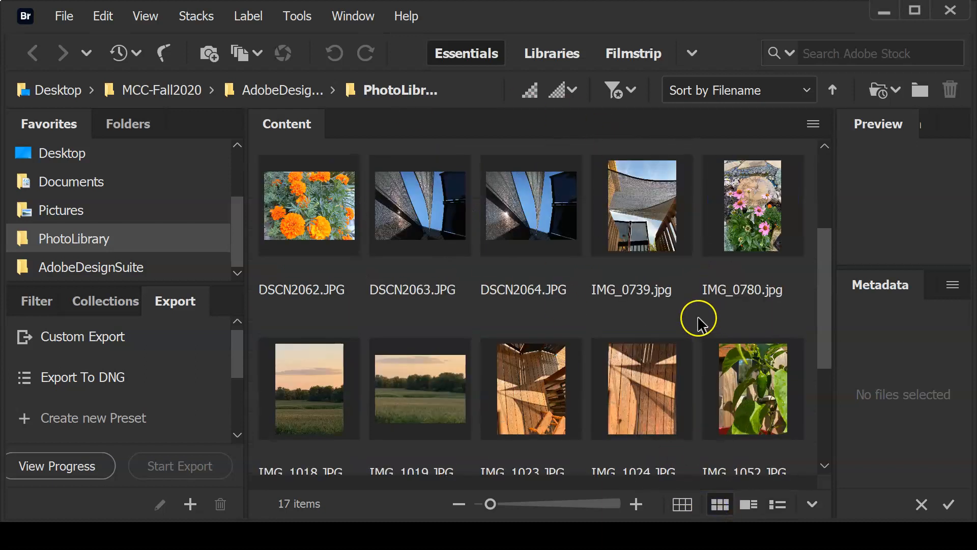
{"action": "left_click", "coordinate": [774, 505]}
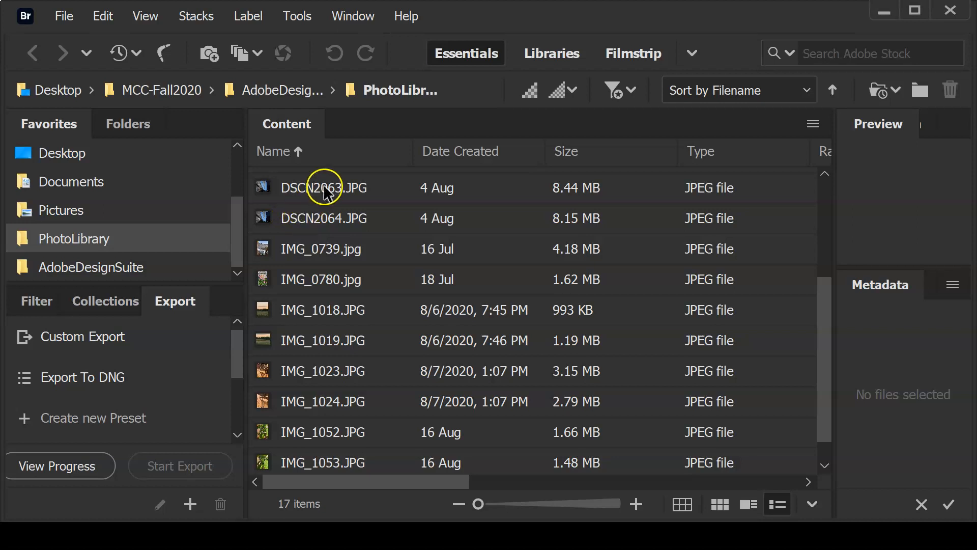
{"action": "scroll", "coordinate": [350, 305], "scroll_direction": "down", "scroll_amount": 1}
{"action": "scroll", "coordinate": [351, 305], "scroll_direction": "up", "scroll_amount": 4}
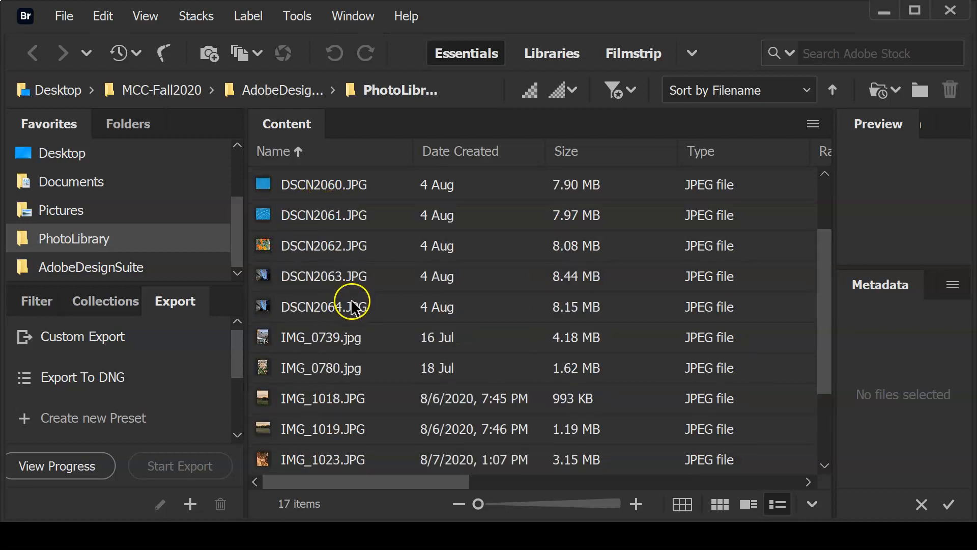
{"action": "scroll", "coordinate": [351, 304], "scroll_direction": "up", "scroll_amount": 3}
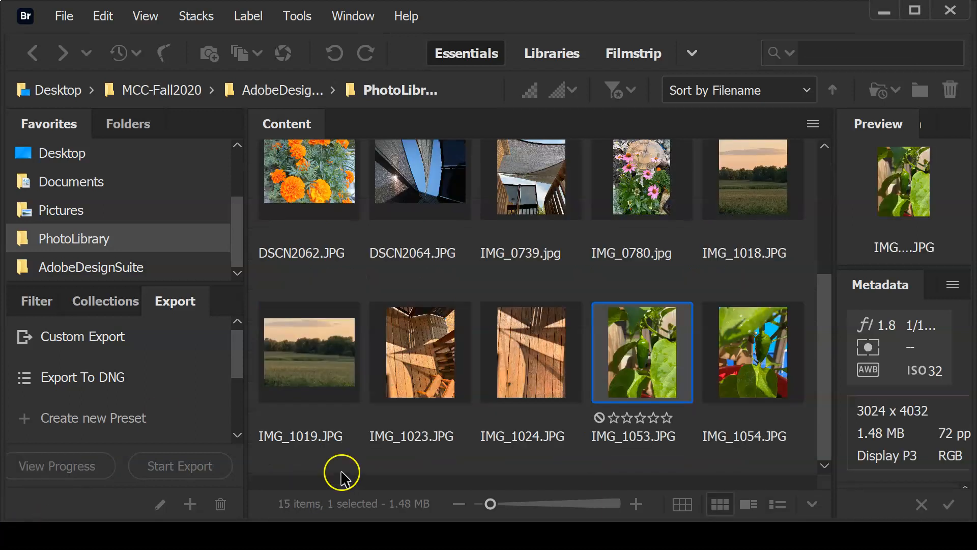
Step: Select all photos in the PhotoLibrary folder and start a Batch Rename on them
{"action": "left_click", "coordinate": [342, 473]}
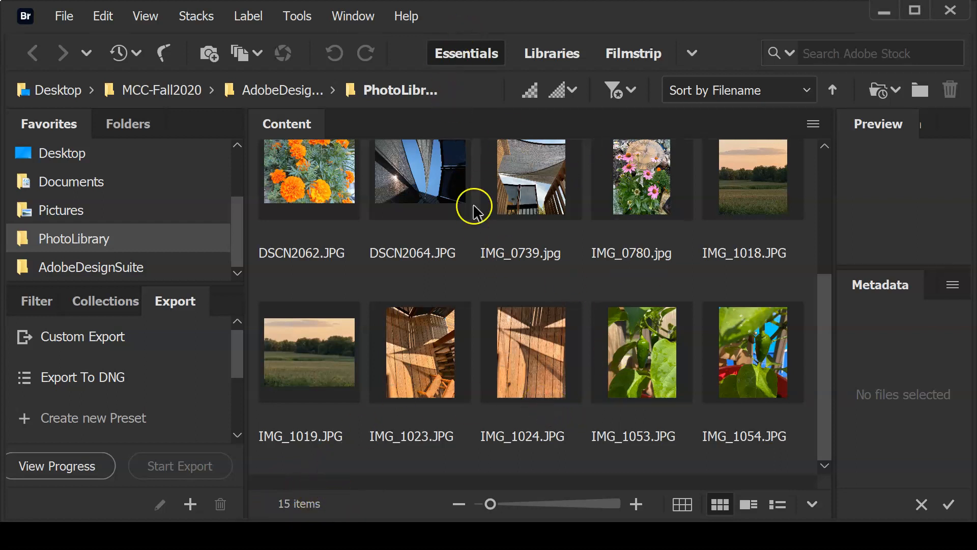
{"action": "left_click", "coordinate": [104, 19]}
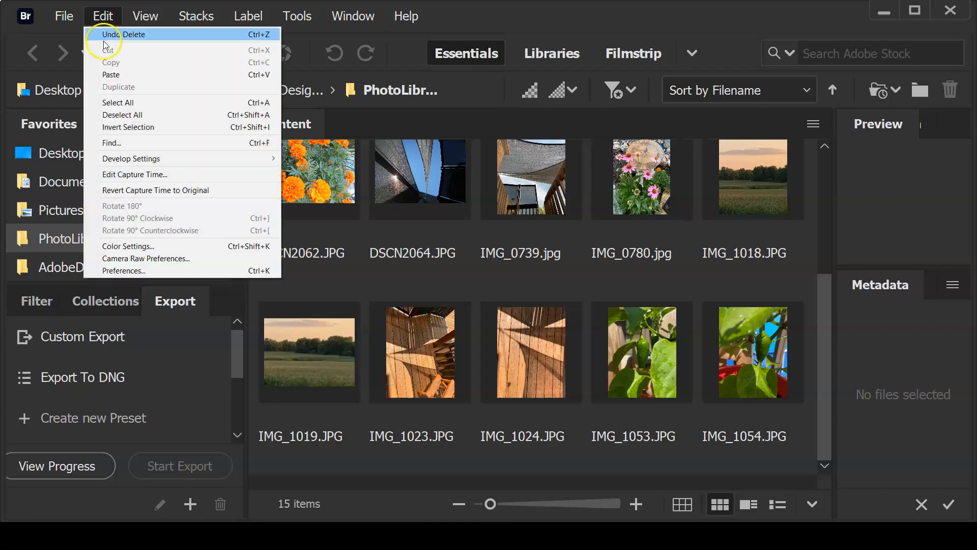
{"action": "left_click", "coordinate": [121, 105]}
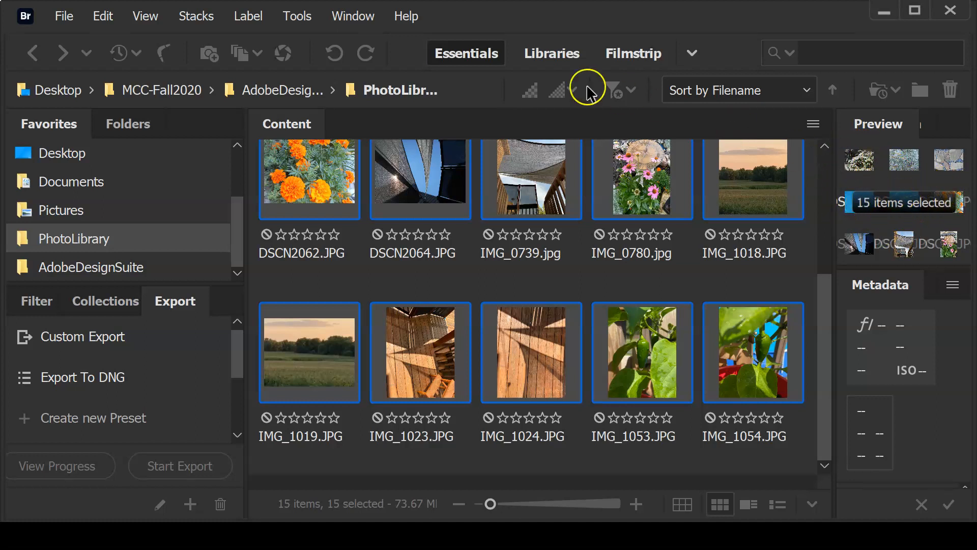
{"action": "left_click", "coordinate": [298, 17]}
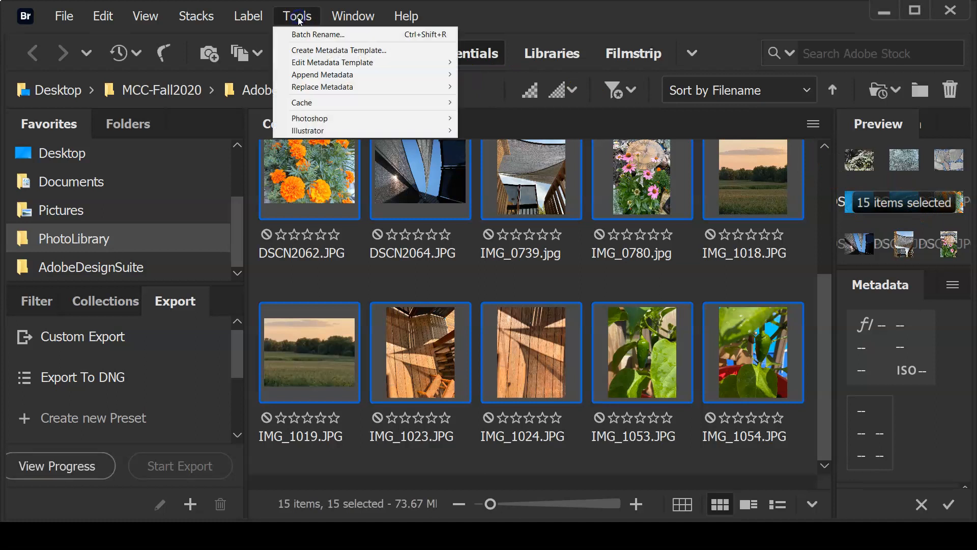
{"action": "left_click", "coordinate": [351, 35]}
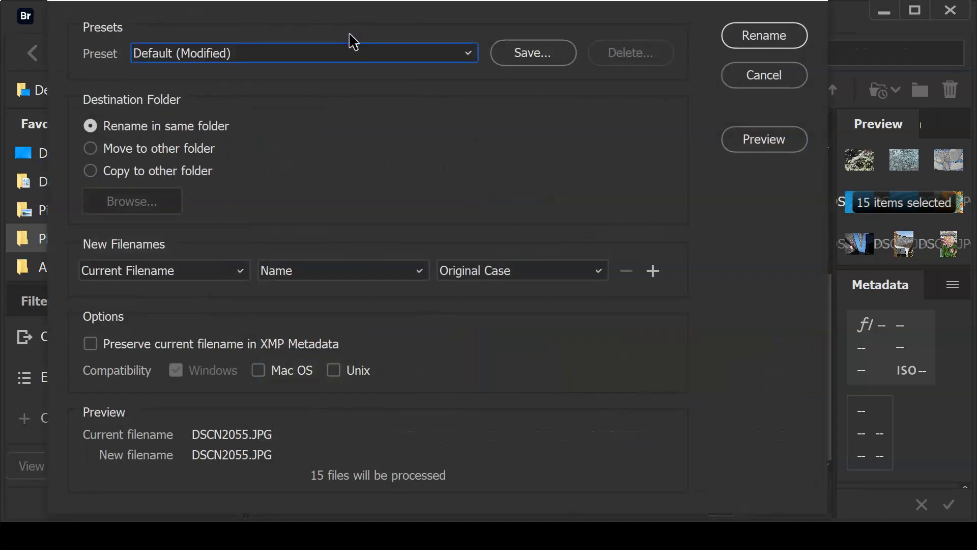
{"action": "mouse_move", "coordinate": [432, 3]}
{"action": "left_mouse_down"}
{"action": "mouse_move", "coordinate": [432, 23]}
{"action": "mouse_move", "coordinate": [432, 6]}
{"action": "left_mouse_up"}
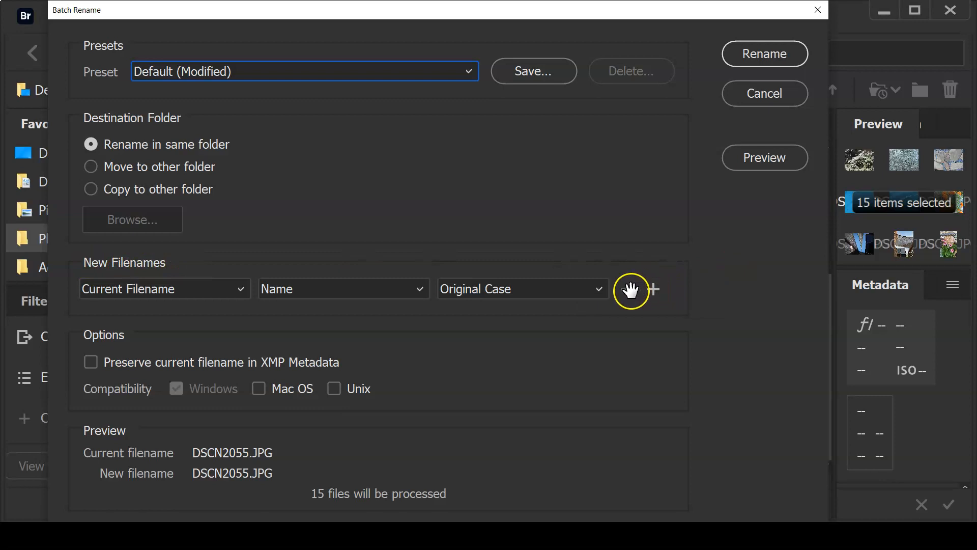
Step: Add a second filename component and set the first one to Sequence Number with Two Digits
{"action": "left_click", "coordinate": [654, 290]}
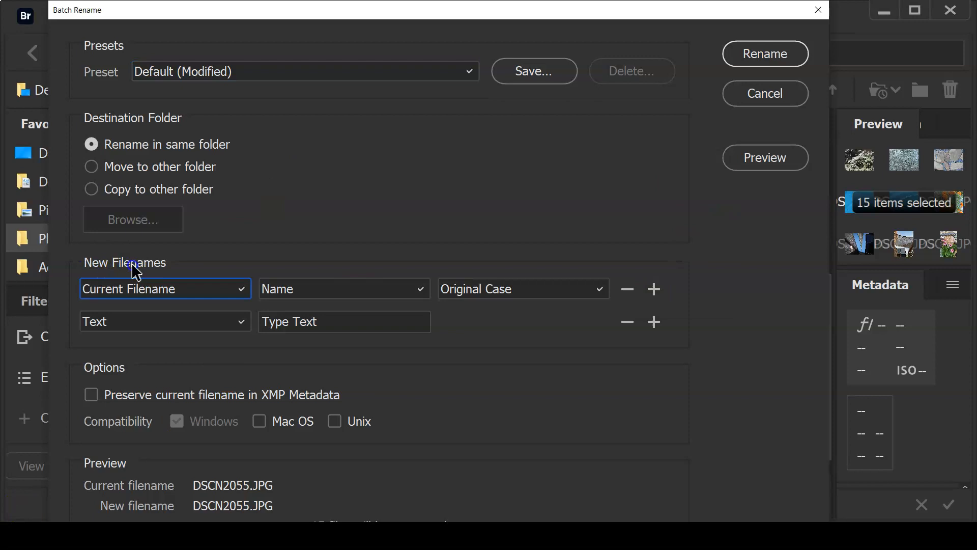
{"action": "left_click", "coordinate": [242, 290]}
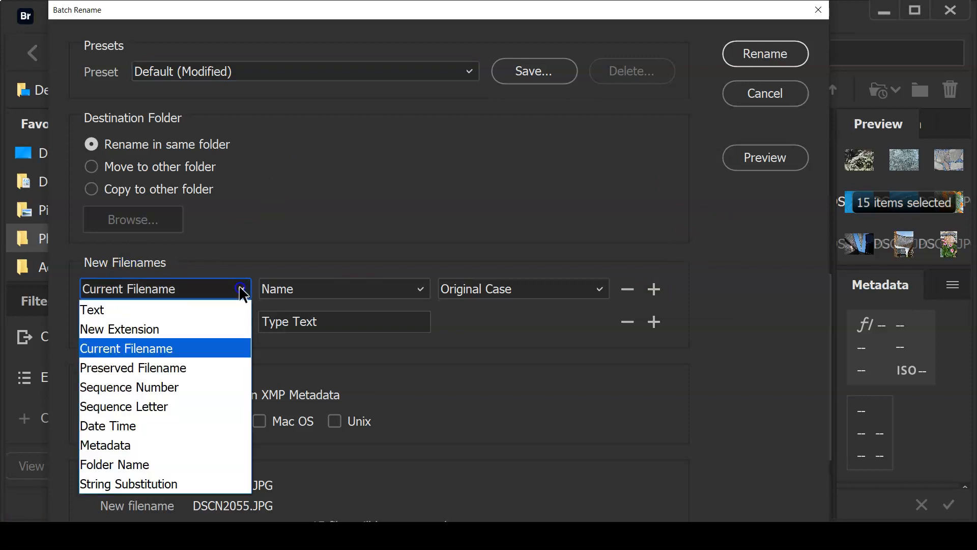
{"action": "left_click", "coordinate": [216, 386]}
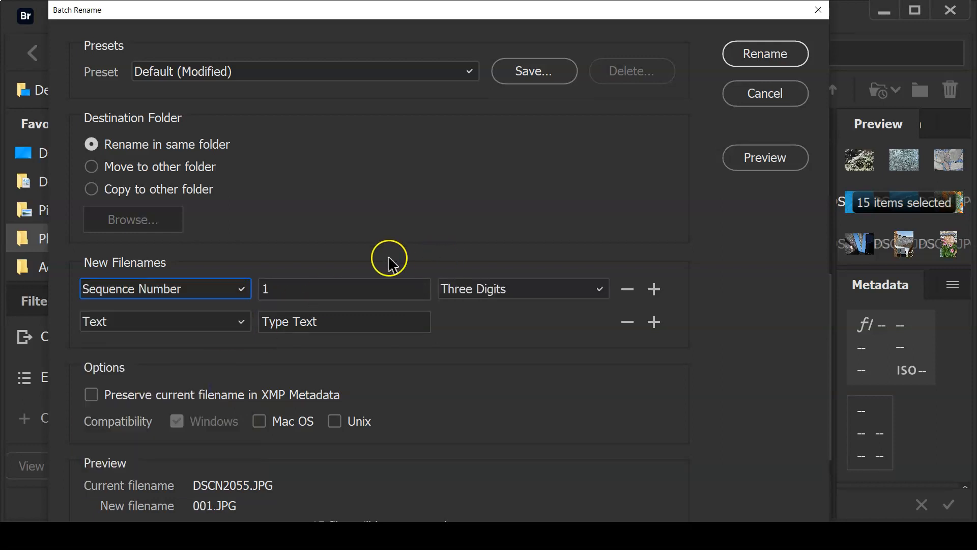
{"action": "left_click", "coordinate": [594, 299]}
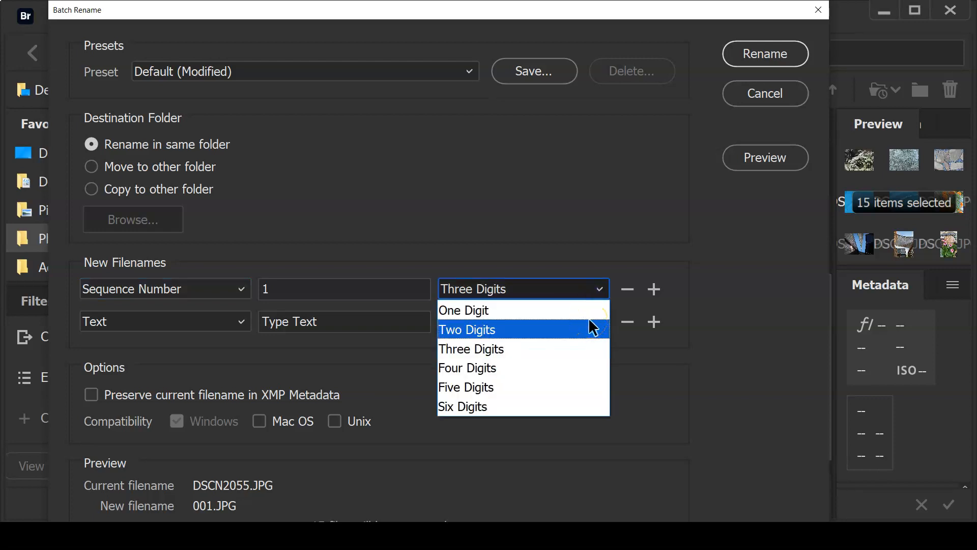
{"action": "left_click", "coordinate": [590, 325]}
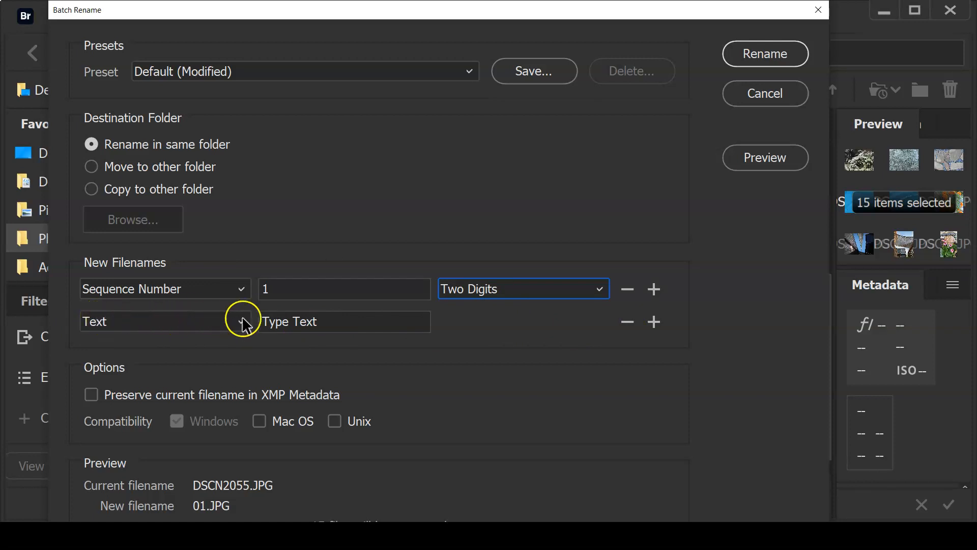
Step: Set the second component to text with a hyphen, the owner's last name and "Photos", and rename the files in the same folder
{"action": "left_click", "coordinate": [200, 324]}
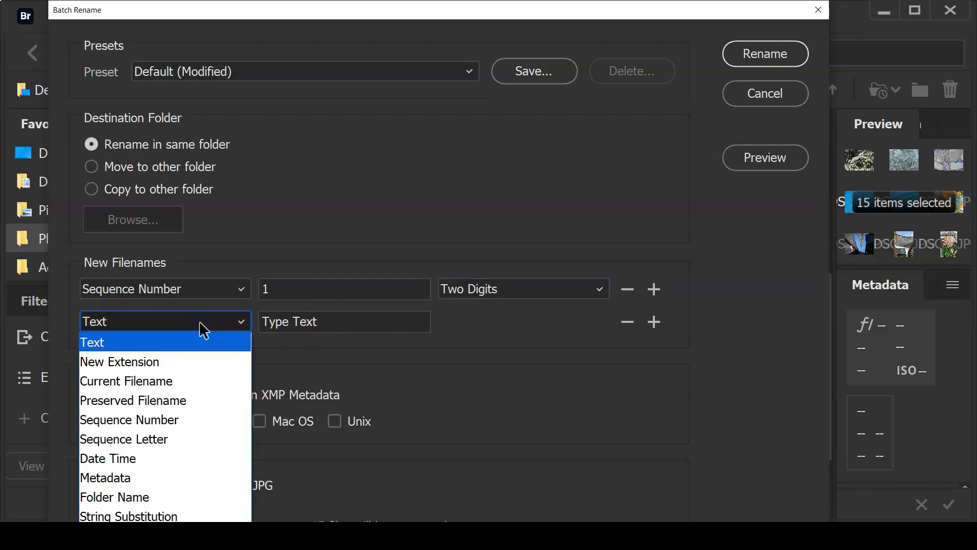
{"action": "left_click", "coordinate": [183, 344]}
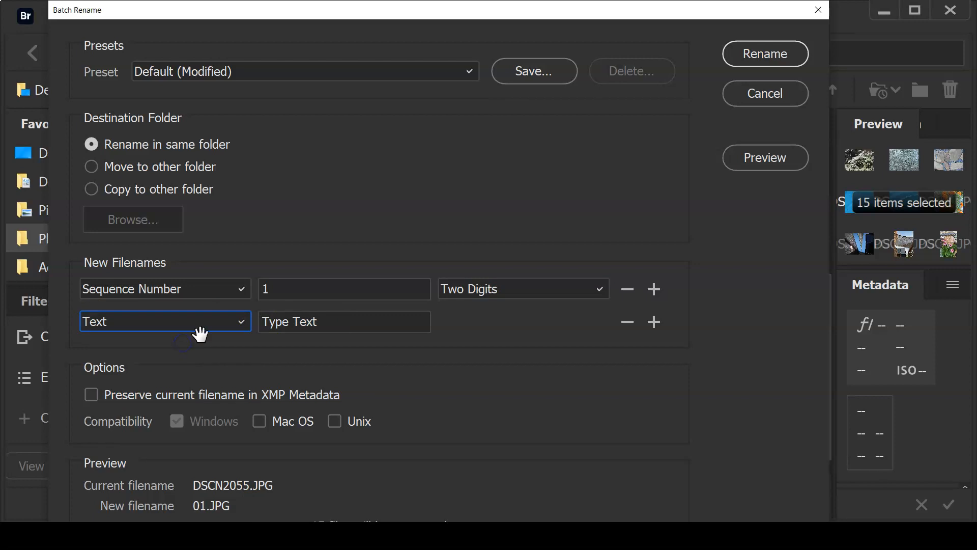
{"action": "left_click", "coordinate": [326, 322]}
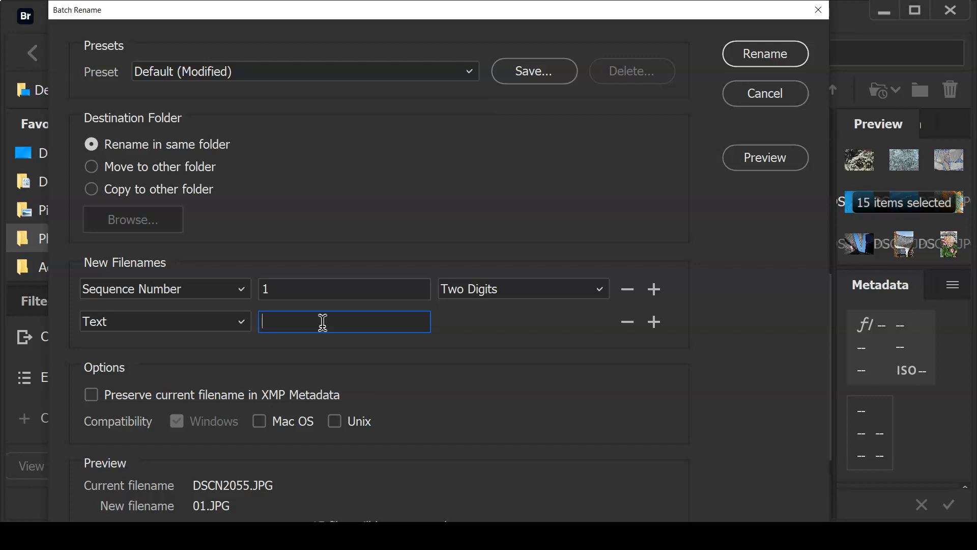
{"action": "type", "text": "-"}
{"action": "type", "text": "Lambert"}
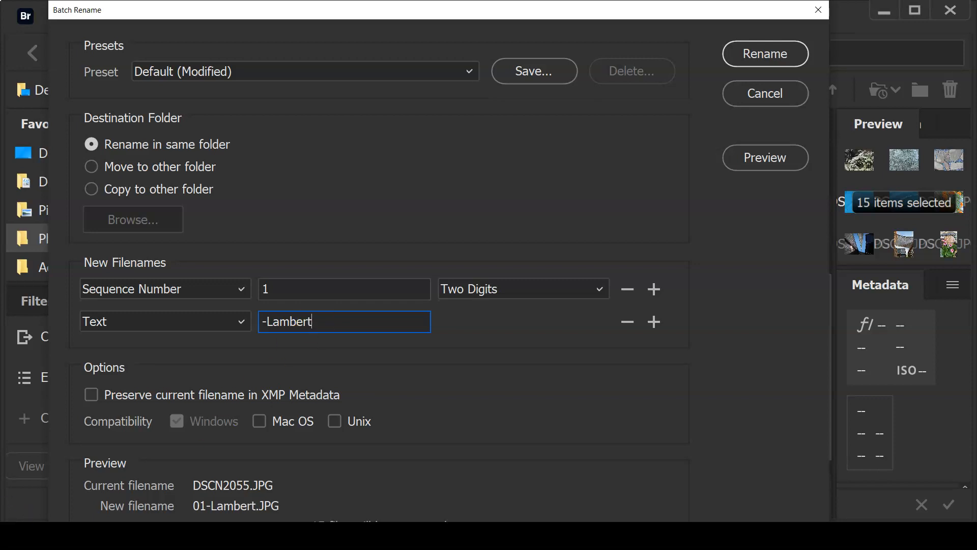
{"action": "type", "text": "Photos"}
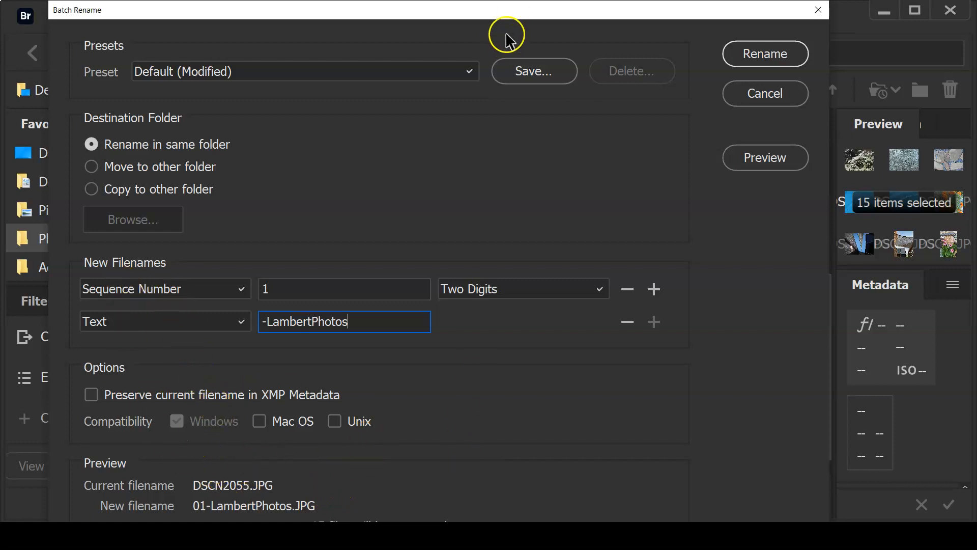
{"action": "left_click_drag", "start_coordinate": [507, 9], "coordinate": [508, 8]}
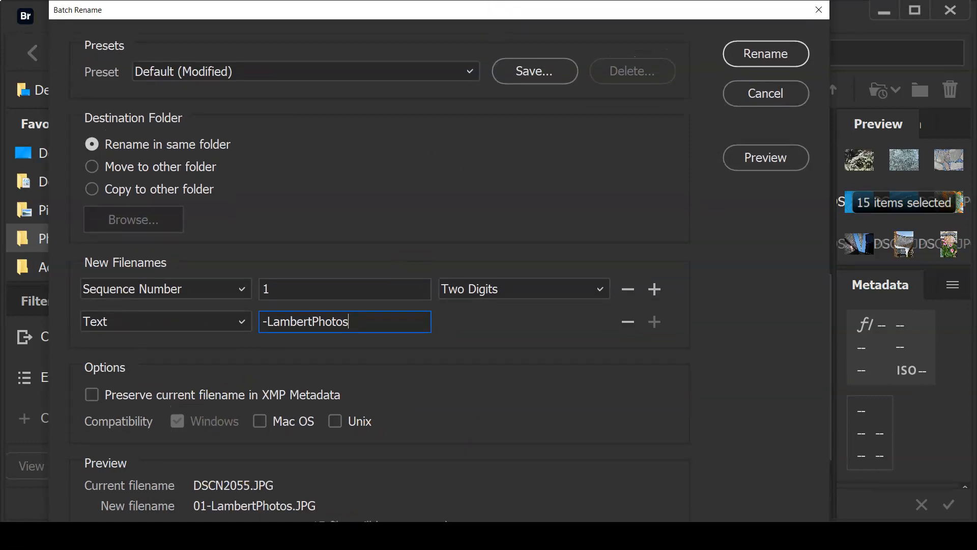
{"action": "left_click", "coordinate": [754, 55]}
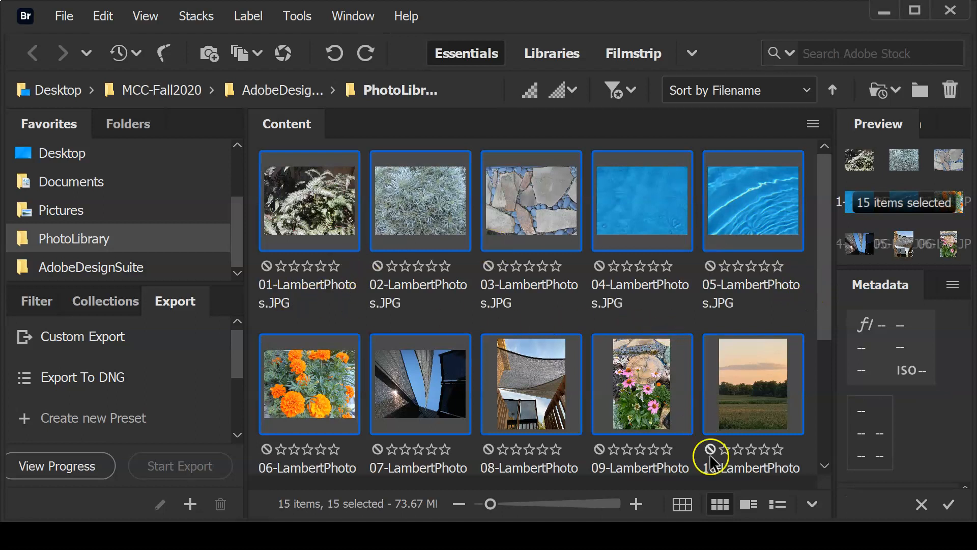
Step: Check the new sequential filenames of the PhotoLibrary photos in list view
{"action": "left_click", "coordinate": [778, 505]}
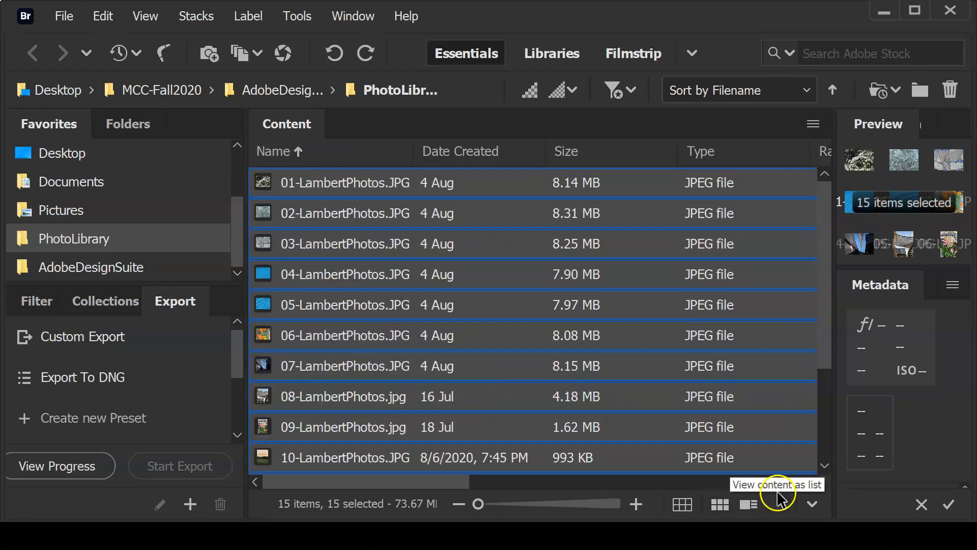
{"action": "left_click", "coordinate": [608, 359]}
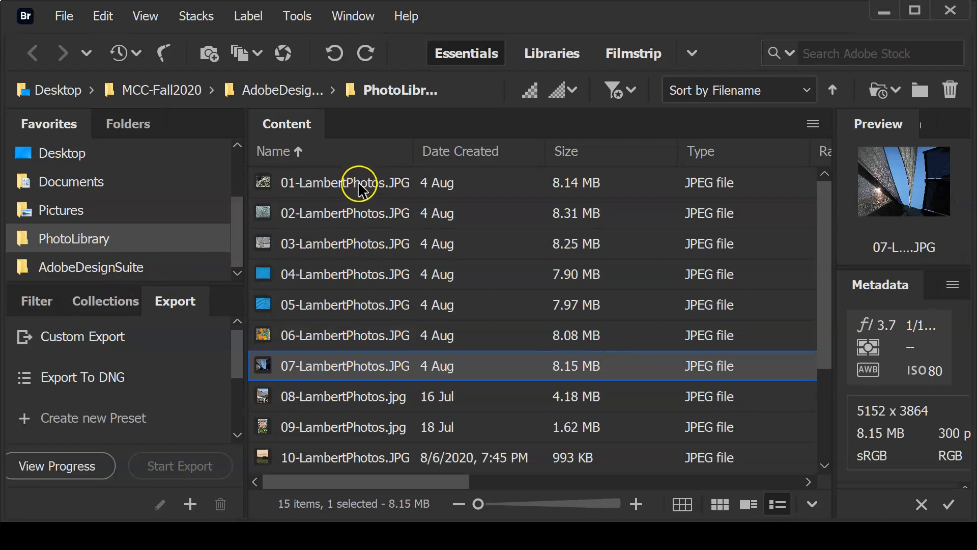
{"action": "scroll", "coordinate": [362, 436], "scroll_direction": "down", "scroll_amount": 1}
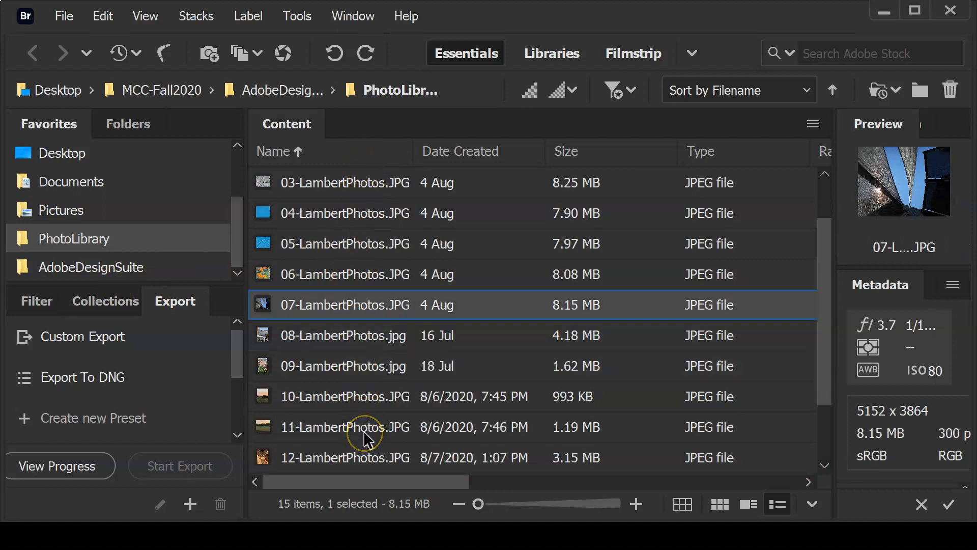
{"action": "scroll", "coordinate": [364, 439], "scroll_direction": "down", "scroll_amount": 2}
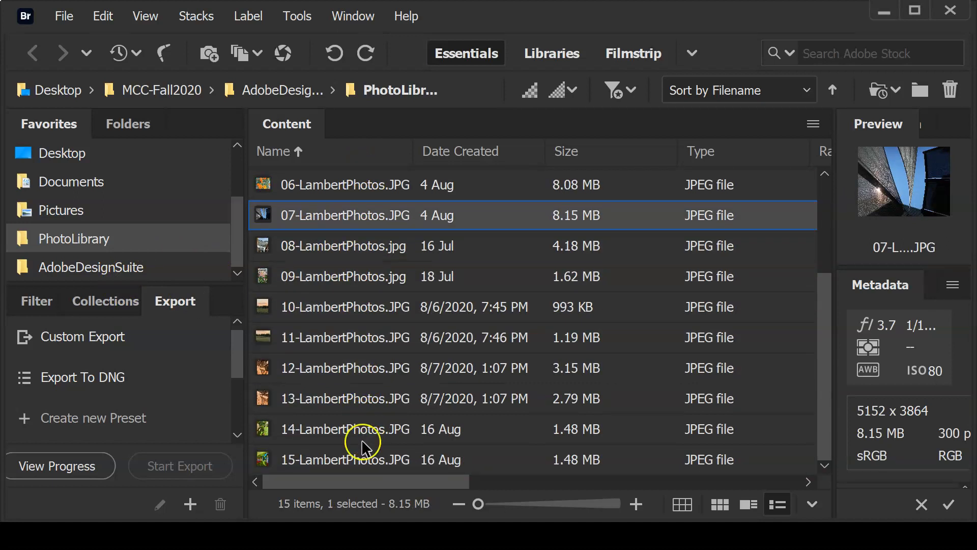
{"action": "scroll", "coordinate": [367, 441], "scroll_direction": "up", "scroll_amount": 3}
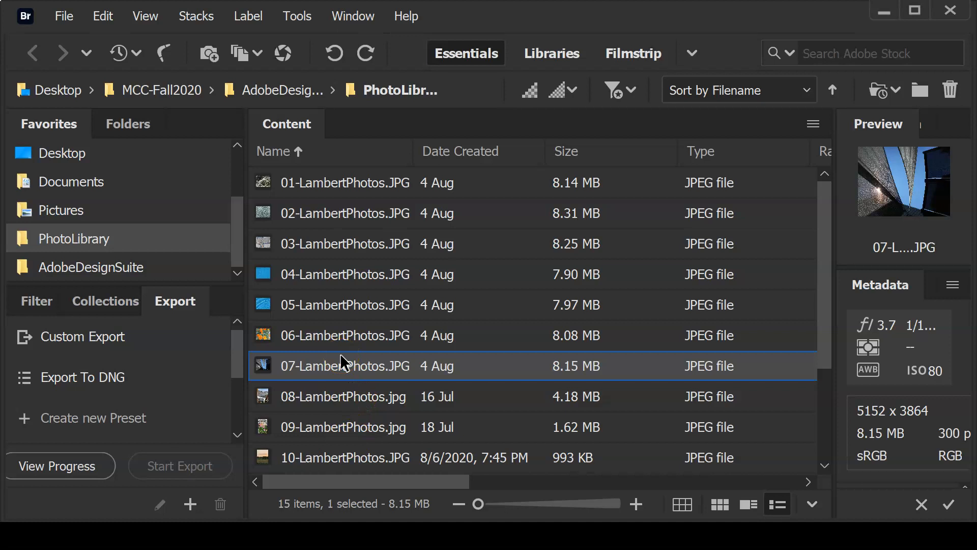
{"action": "left_click", "coordinate": [339, 340]}
{"action": "scroll", "coordinate": [355, 431], "scroll_direction": "down", "scroll_amount": 1}
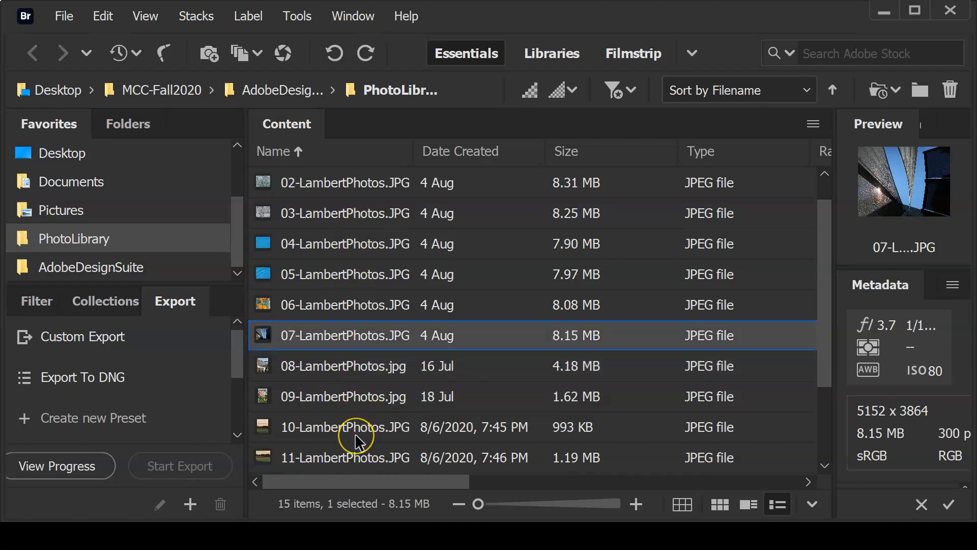
Step: Switch to the Output workspace with the PhotoLibrary photos in the content area
{"action": "scroll", "coordinate": [355, 433], "scroll_direction": "down", "scroll_amount": 1}
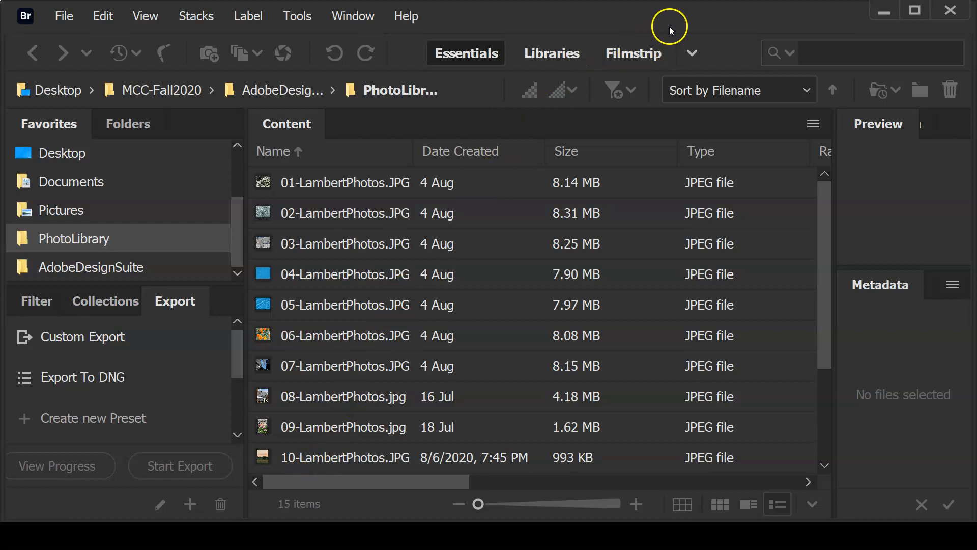
{"action": "left_click", "coordinate": [692, 54]}
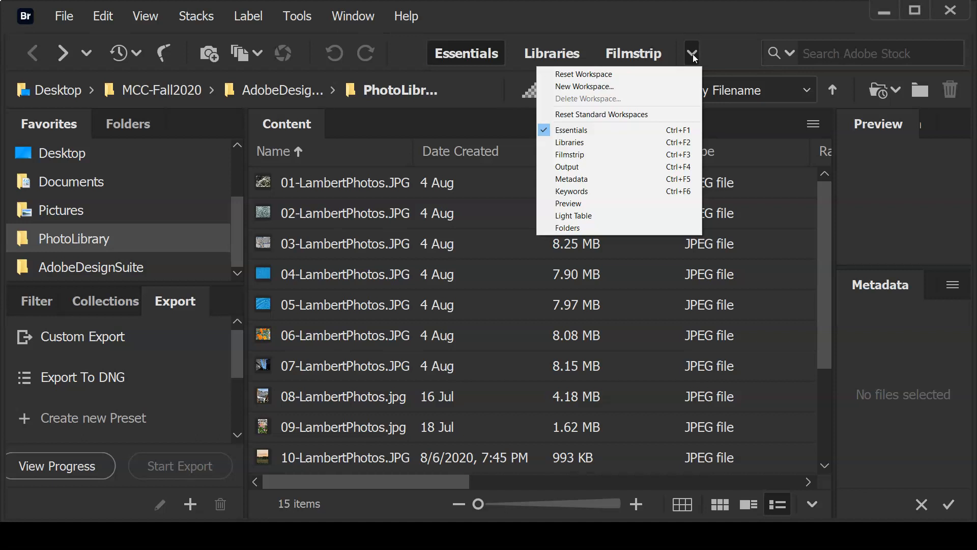
{"action": "left_click", "coordinate": [624, 167]}
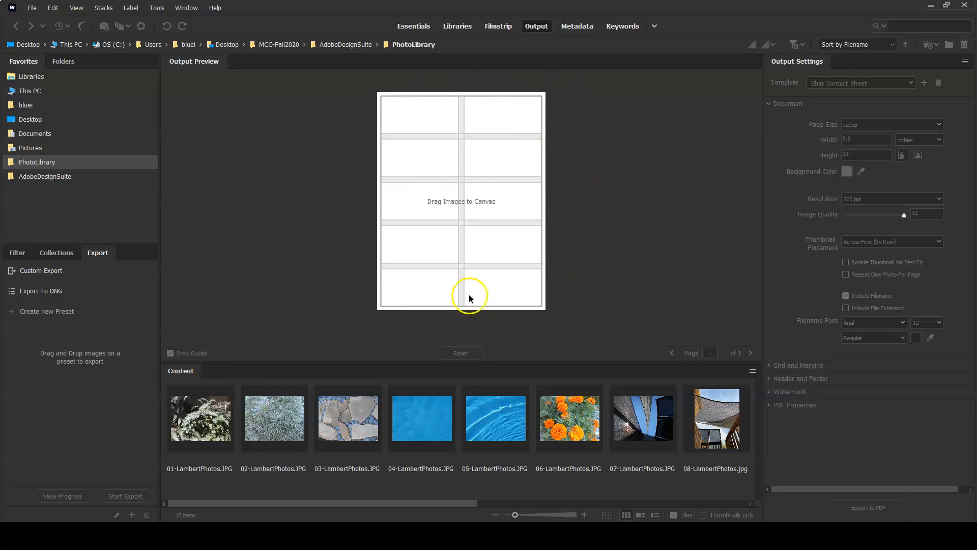
{"action": "left_click_drag", "start_coordinate": [245, 507], "coordinate": [238, 476]}
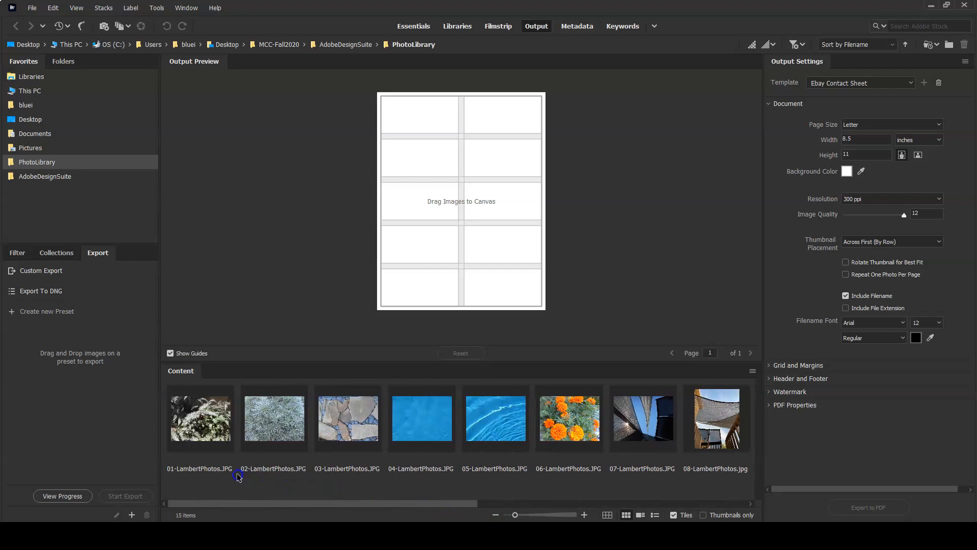
Step: Set the output template to Custom
{"action": "left_click", "coordinate": [768, 104]}
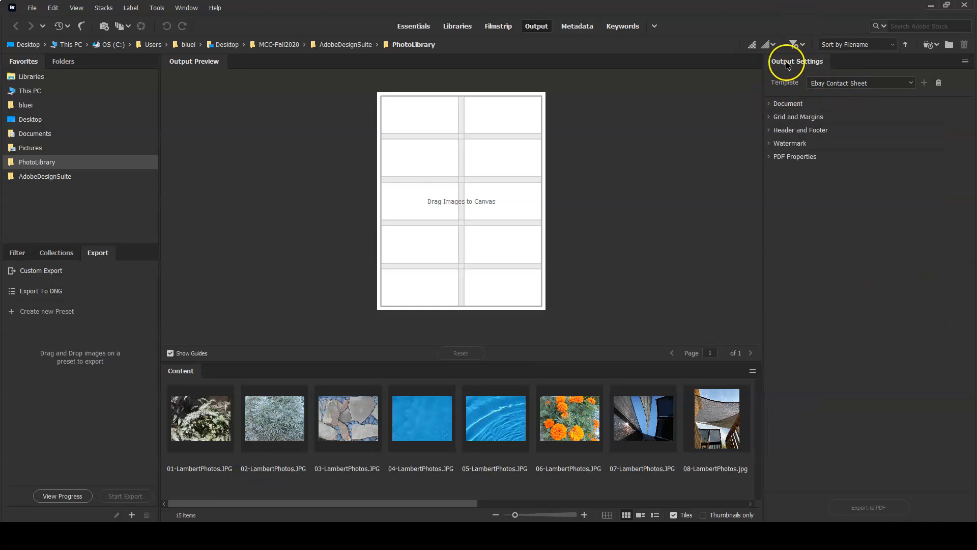
{"action": "left_click", "coordinate": [885, 84]}
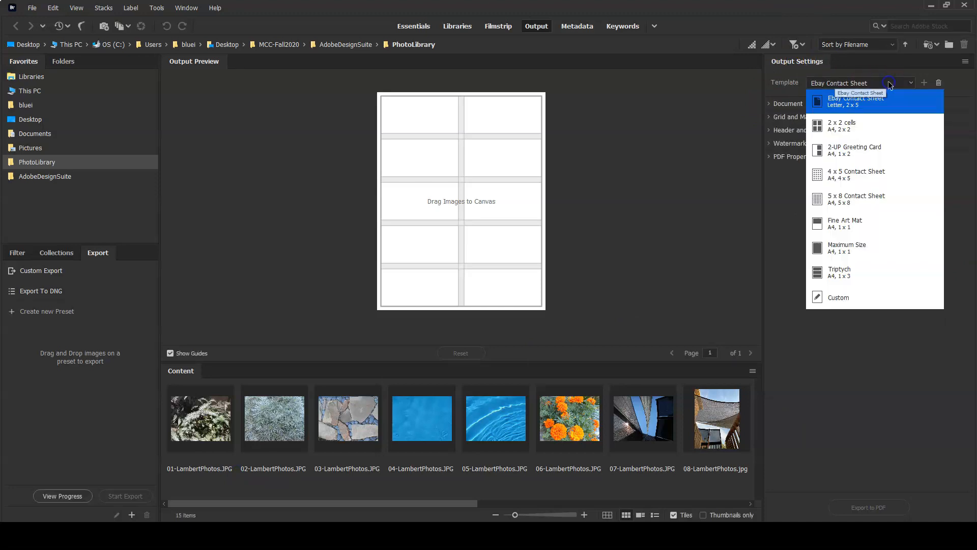
{"action": "left_click", "coordinate": [883, 290]}
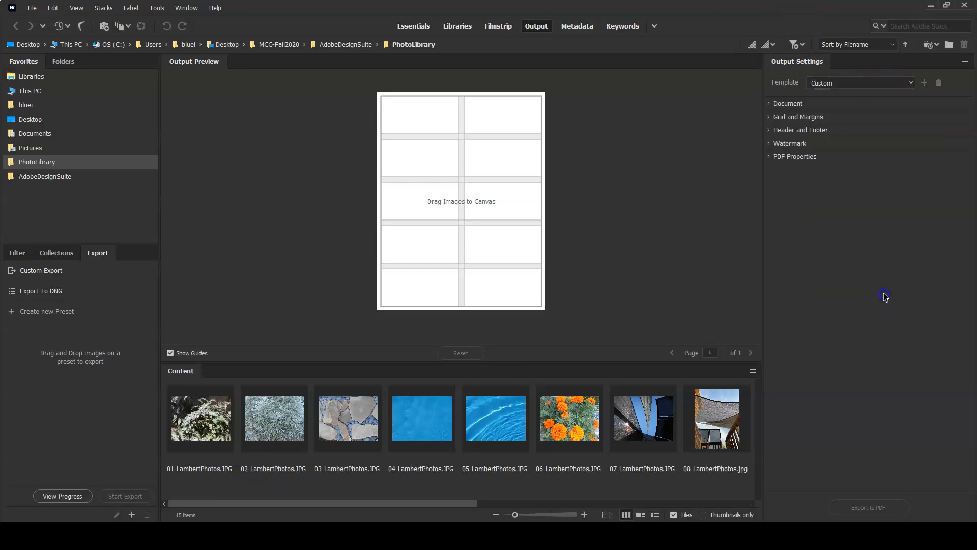
Step: Choose Letter as the page size in the document settings, try landscape orientation and return the page to portrait
{"action": "left_click", "coordinate": [772, 105]}
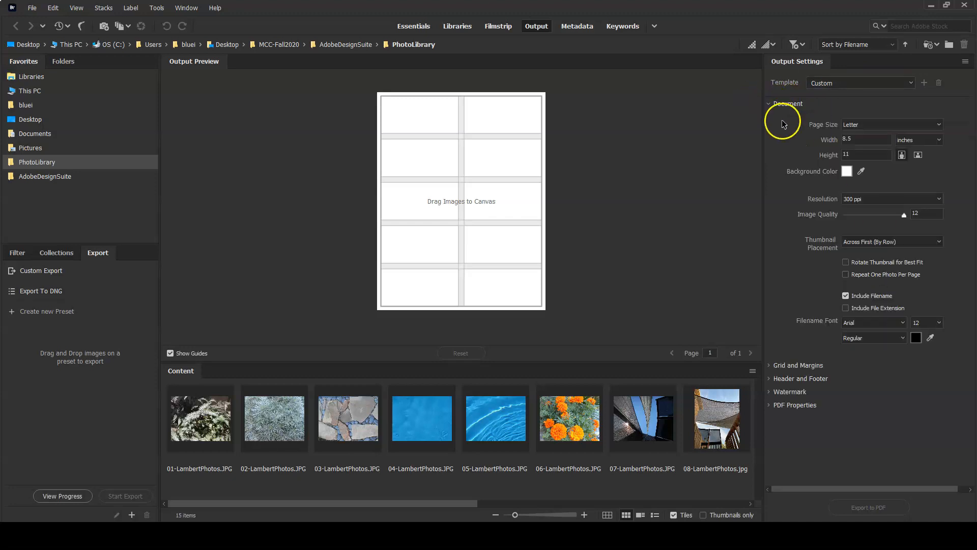
{"action": "left_click", "coordinate": [770, 105]}
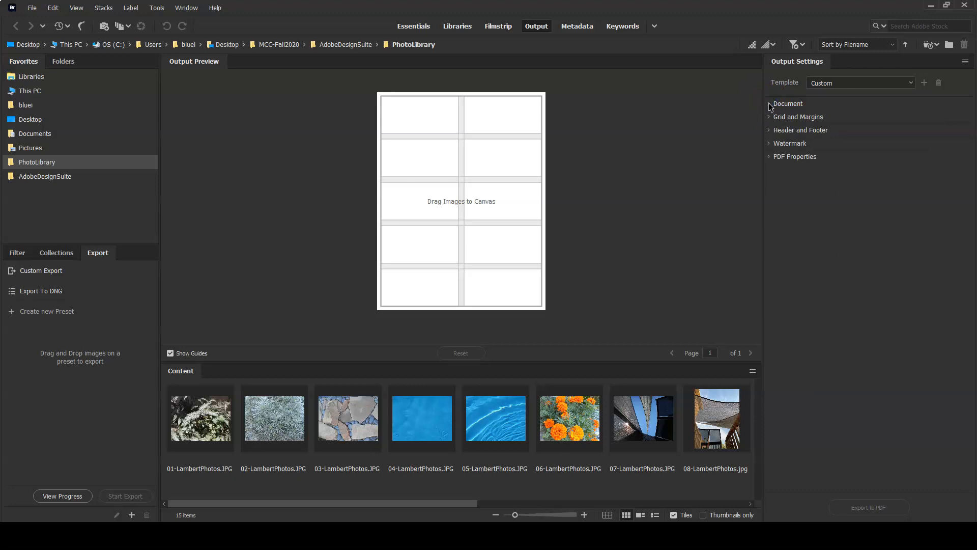
{"action": "left_click", "coordinate": [770, 104]}
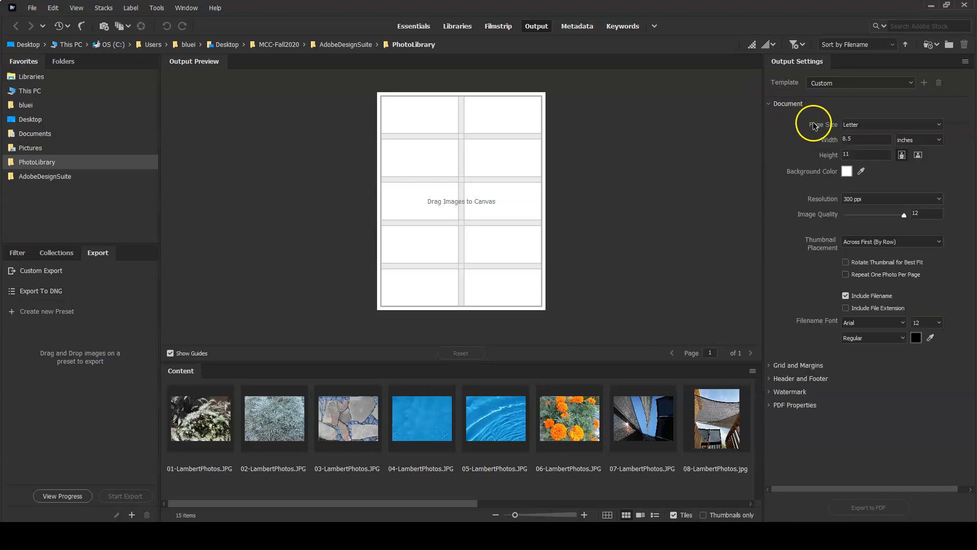
{"action": "left_click", "coordinate": [890, 125]}
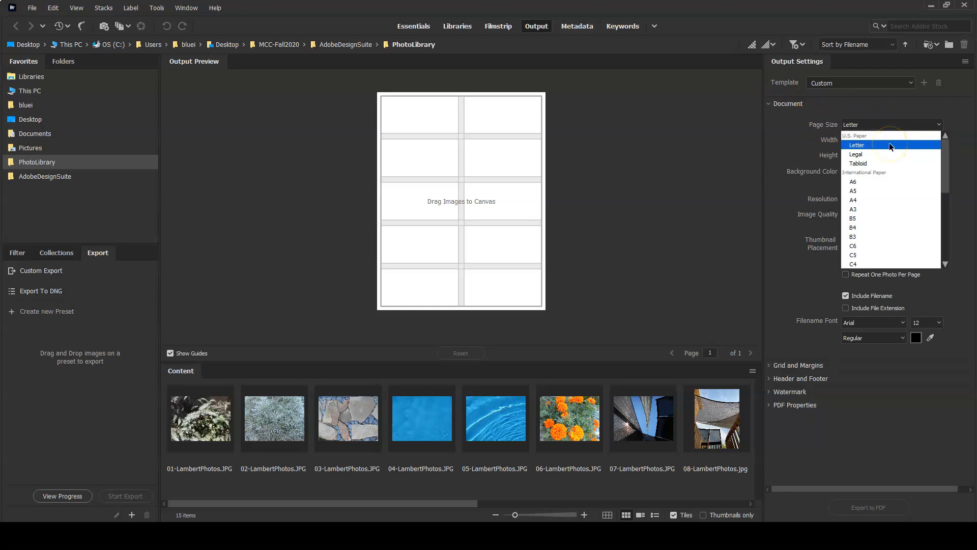
{"action": "left_click", "coordinate": [890, 145]}
{"action": "left_click", "coordinate": [850, 143]}
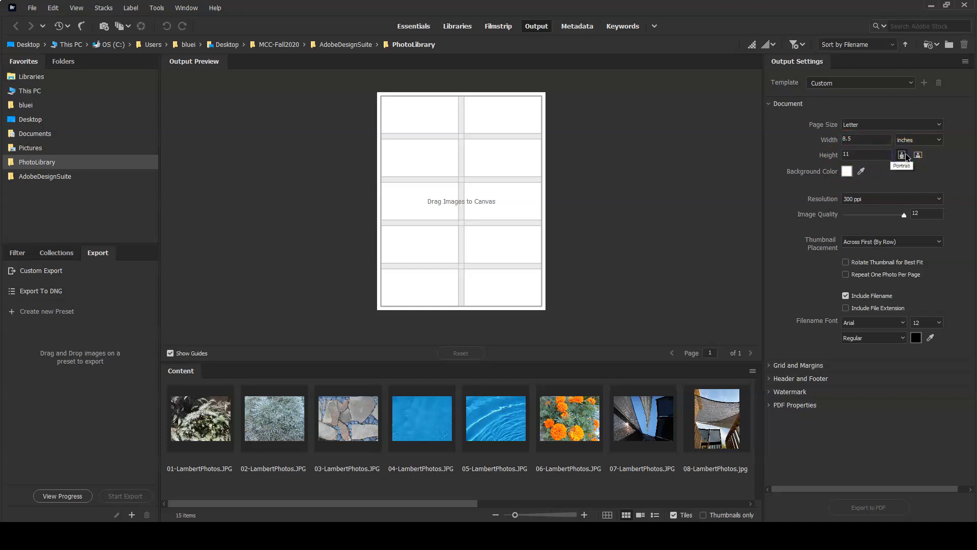
{"action": "left_click", "coordinate": [918, 155]}
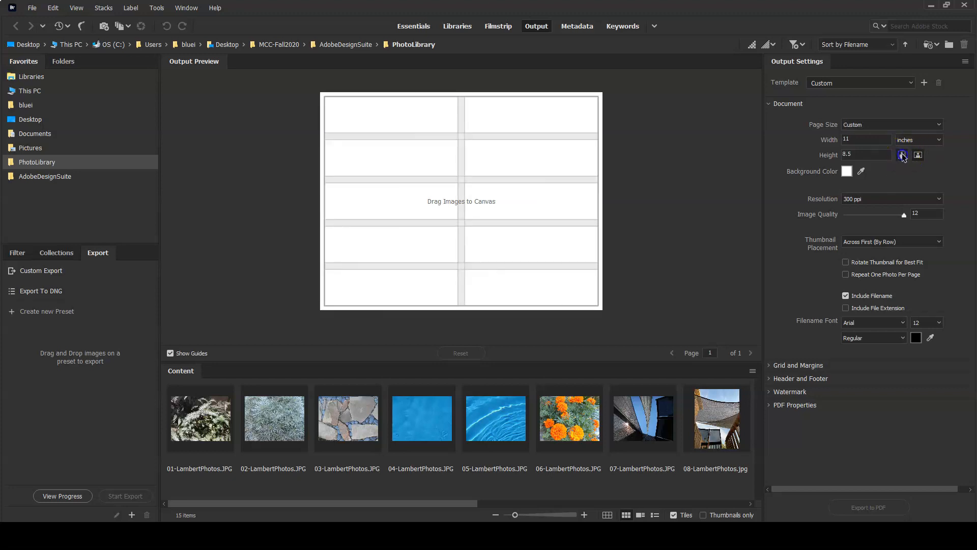
{"action": "left_click", "coordinate": [902, 155]}
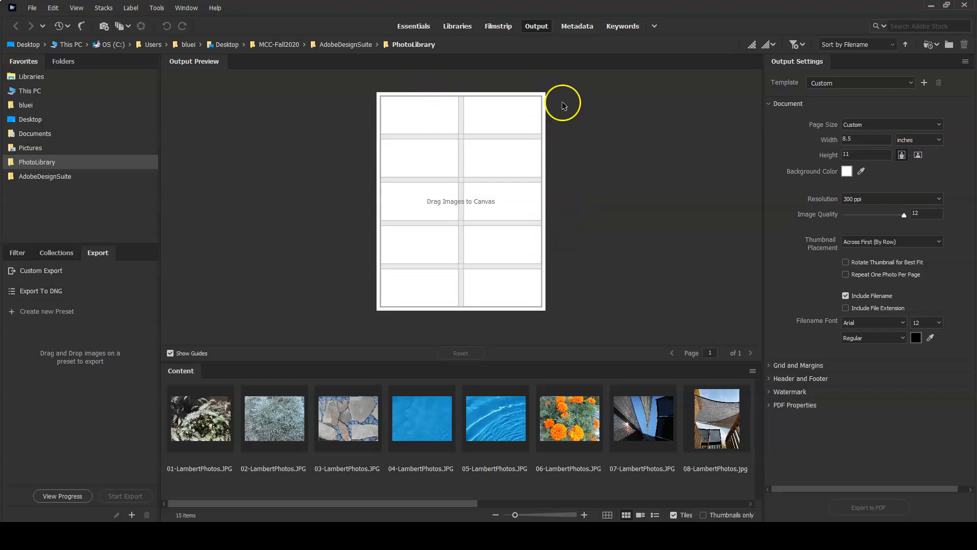
Step: Set the contact sheet's background color to a medium gray, starting from the light gray basic color and darkening it
{"action": "left_click", "coordinate": [847, 172]}
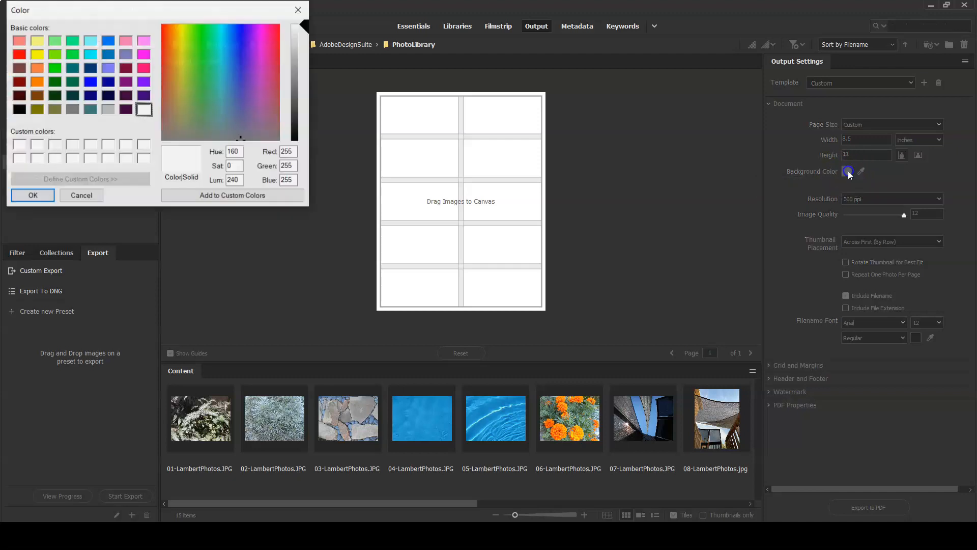
{"action": "left_click_drag", "start_coordinate": [219, 10], "coordinate": [299, 190]}
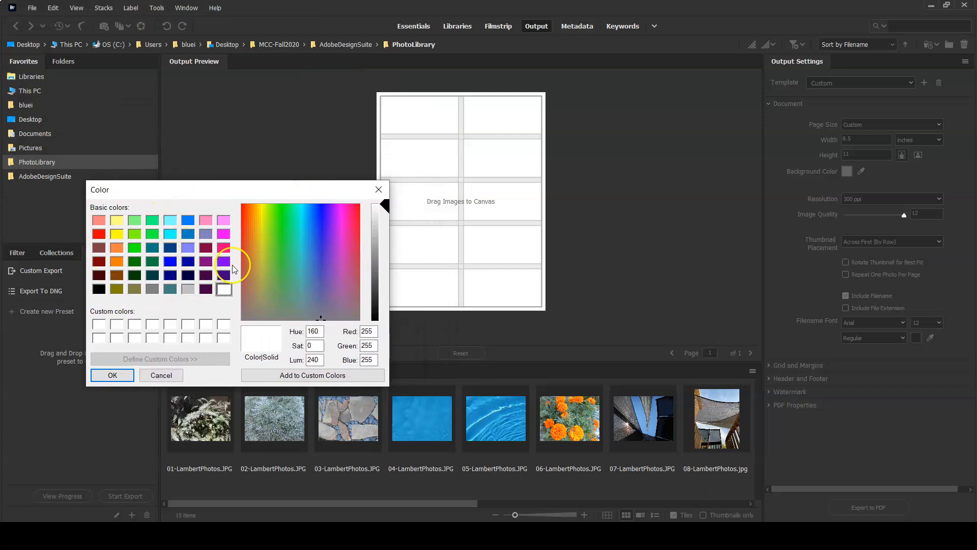
{"action": "left_click", "coordinate": [187, 289]}
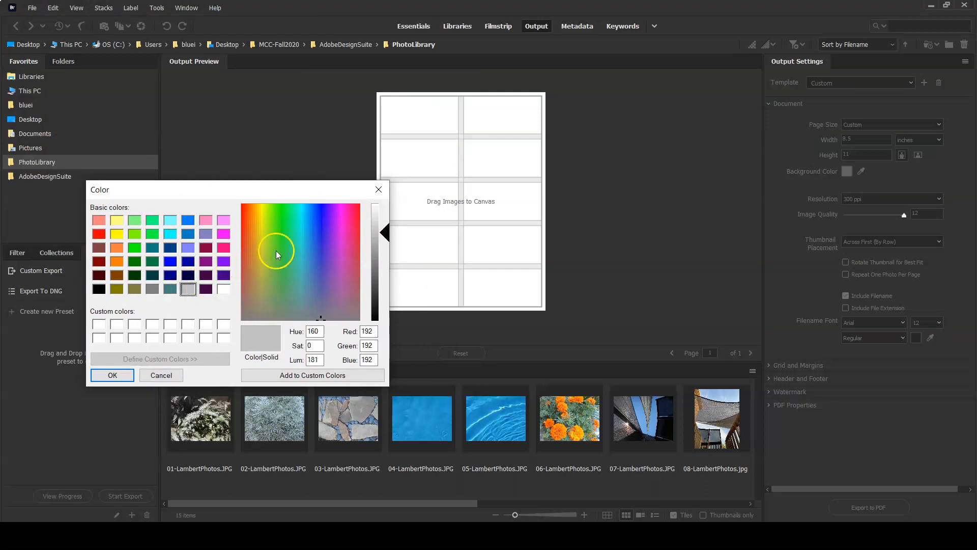
{"action": "left_click", "coordinate": [385, 237]}
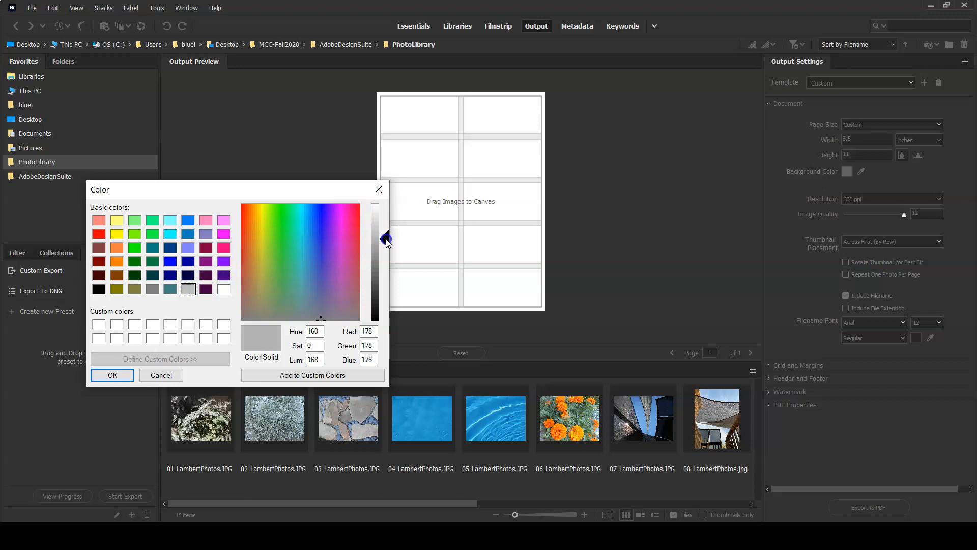
{"action": "left_click_drag", "start_coordinate": [386, 241], "coordinate": [384, 245]}
{"action": "left_click", "coordinate": [108, 375]}
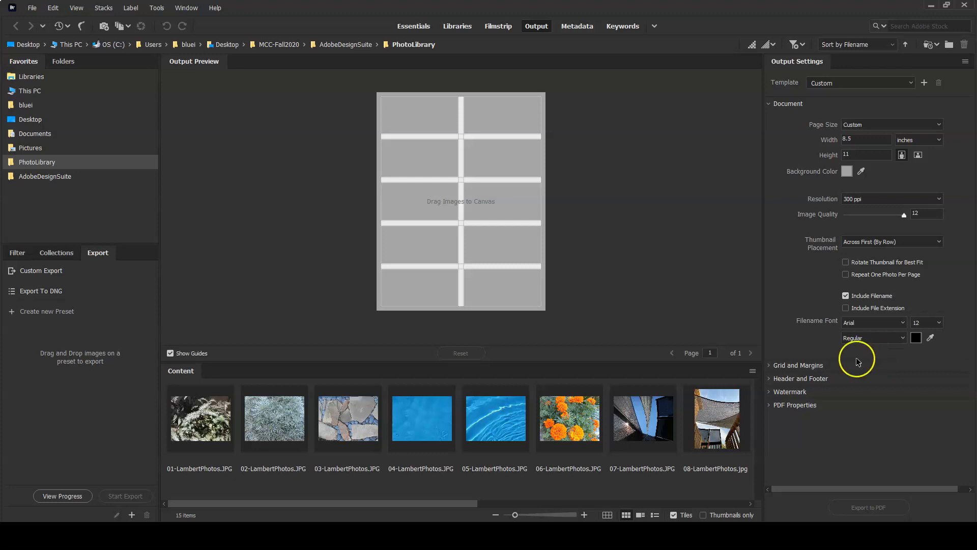
Step: Set the contact sheet's grid layout to 3 columns, keeping 5 rows
{"action": "left_click", "coordinate": [771, 367]}
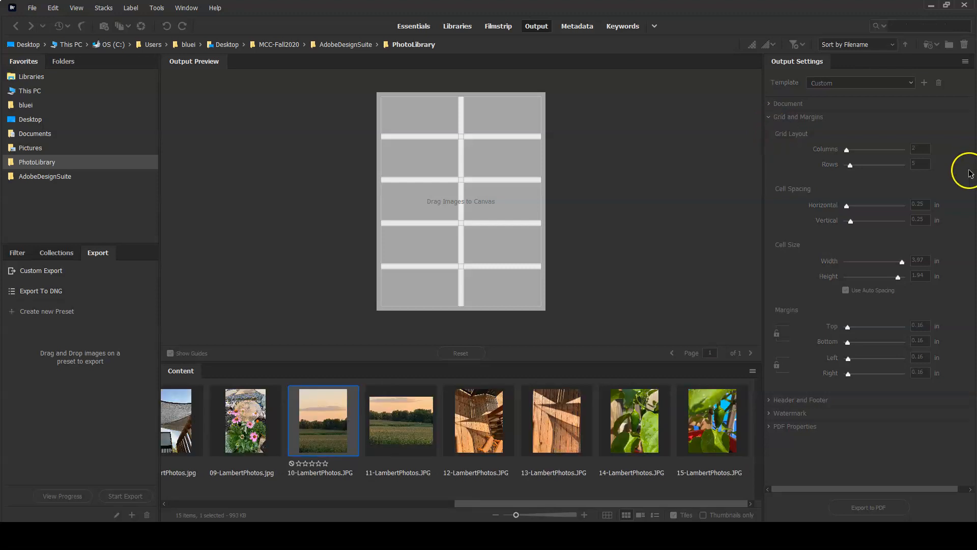
{"action": "left_click", "coordinate": [864, 103]}
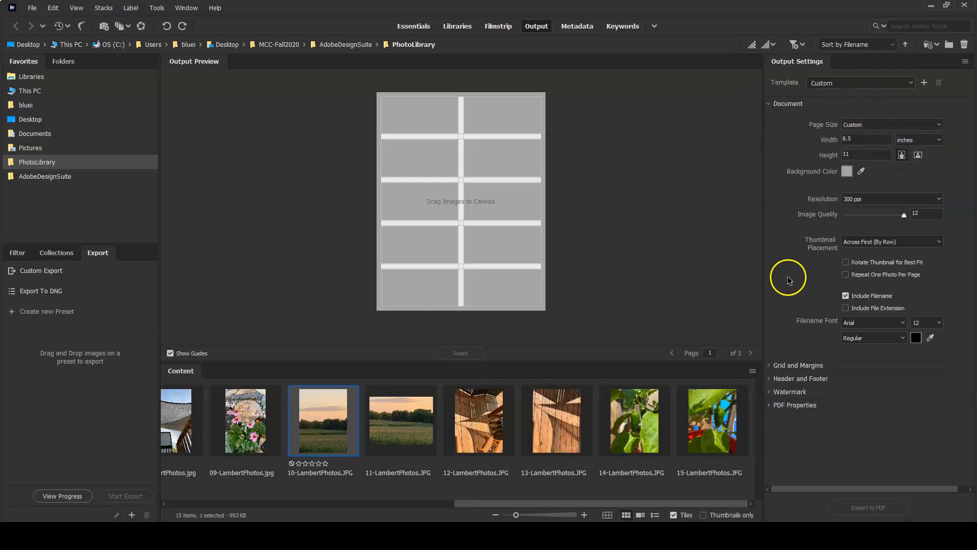
{"action": "left_click", "coordinate": [780, 365]}
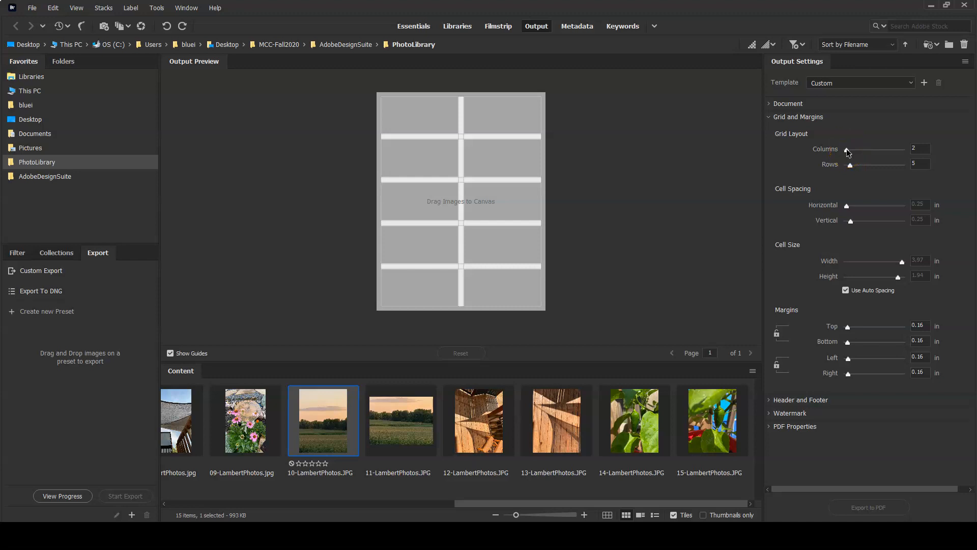
{"action": "left_click_drag", "start_coordinate": [847, 151], "coordinate": [849, 151]}
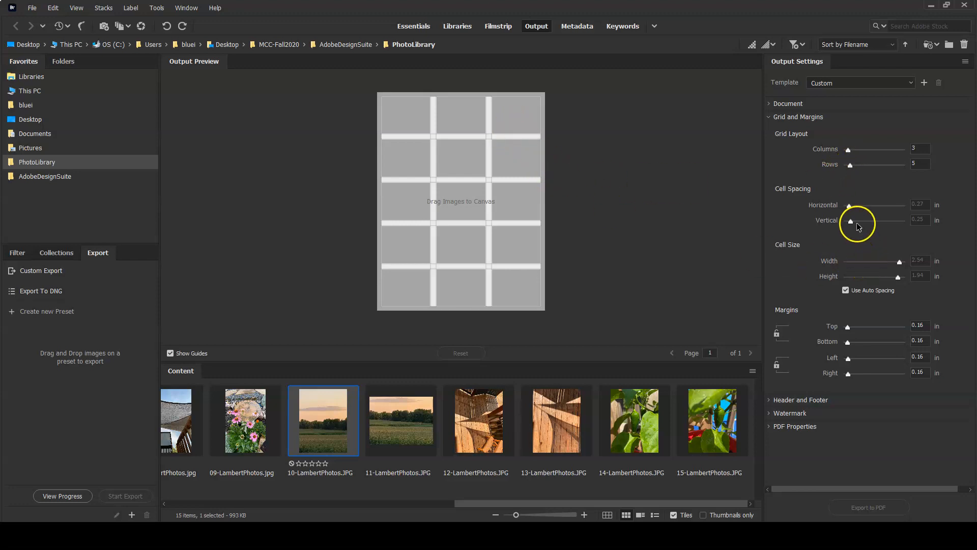
Step: Select all photos in the PhotoLibrary folder and place them on the contact sheet canvas
{"action": "key", "text": "ctrl+a"}
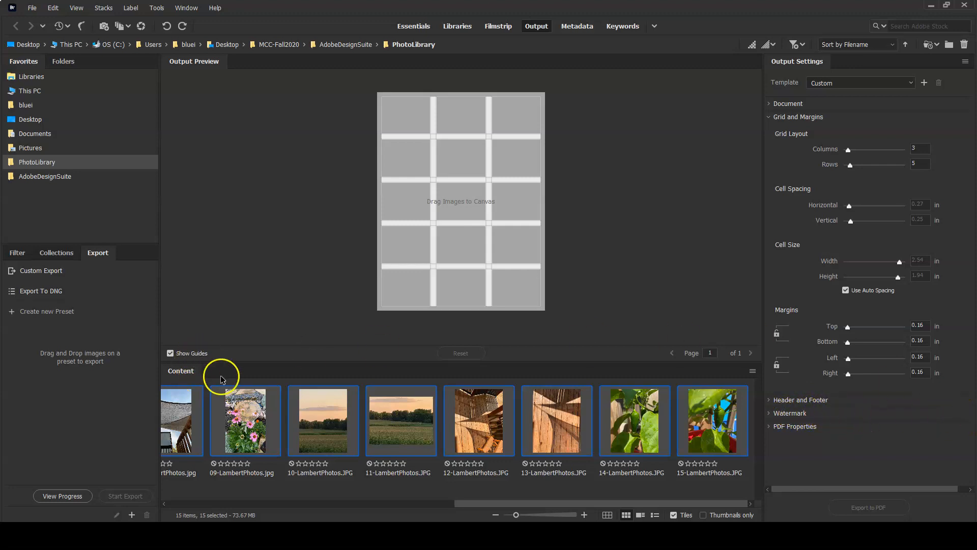
{"action": "left_click", "coordinate": [346, 482]}
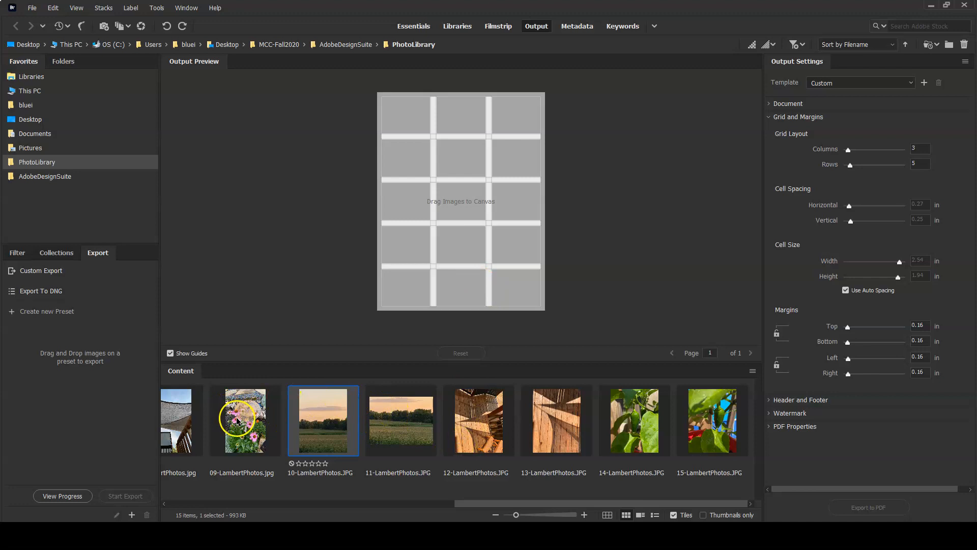
{"action": "left_click", "coordinate": [391, 421]}
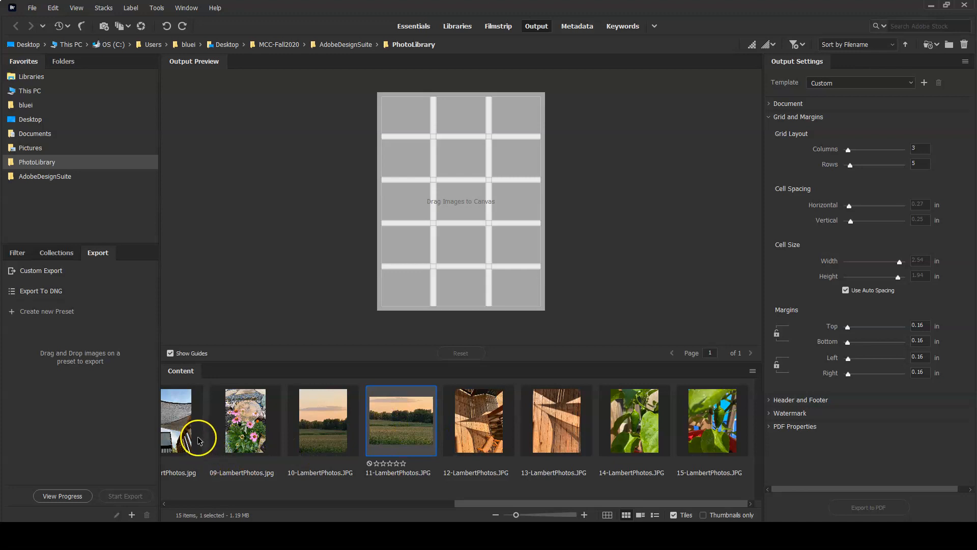
{"action": "key", "text": "ctrl+a"}
{"action": "left_click_drag", "start_coordinate": [221, 437], "coordinate": [481, 221]}
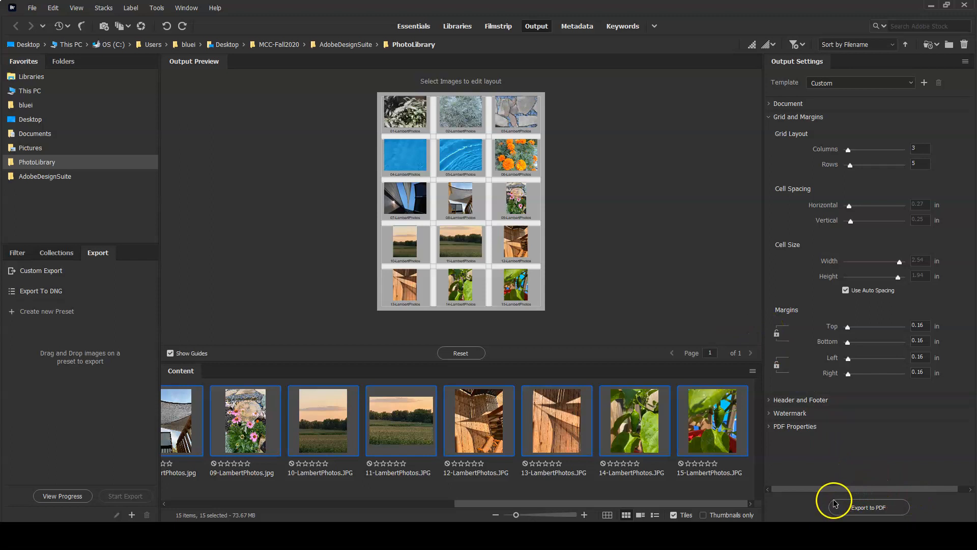
Step: Start exporting the contact sheet to PDF and open the AdobeDesignSuite folder as the save location
{"action": "left_click", "coordinate": [881, 510]}
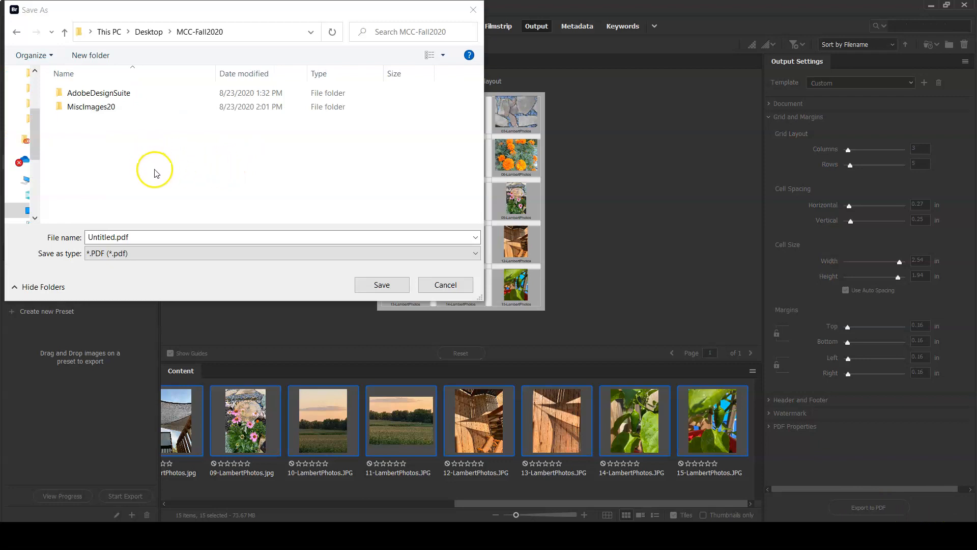
{"action": "double_click", "coordinate": [105, 93]}
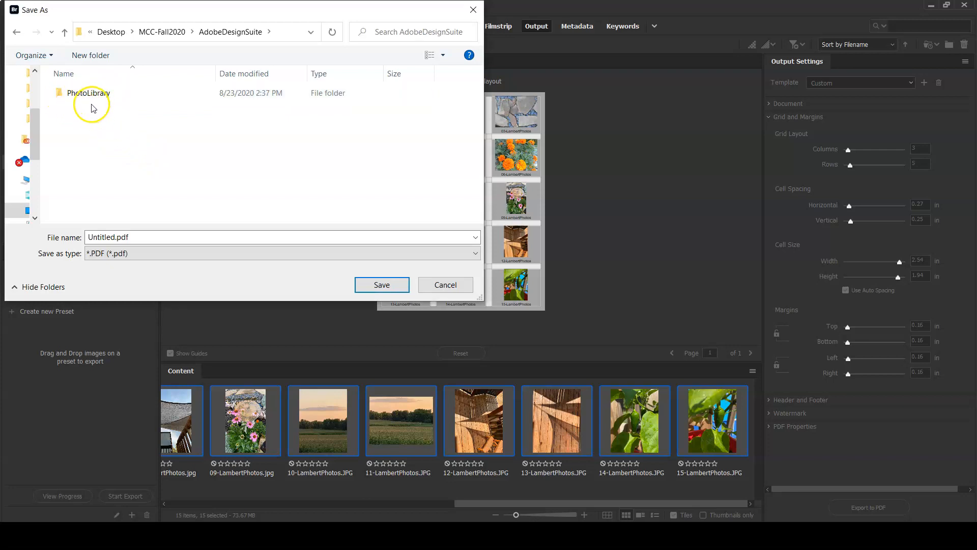
{"action": "left_click_drag", "start_coordinate": [157, 11], "coordinate": [216, 42]}
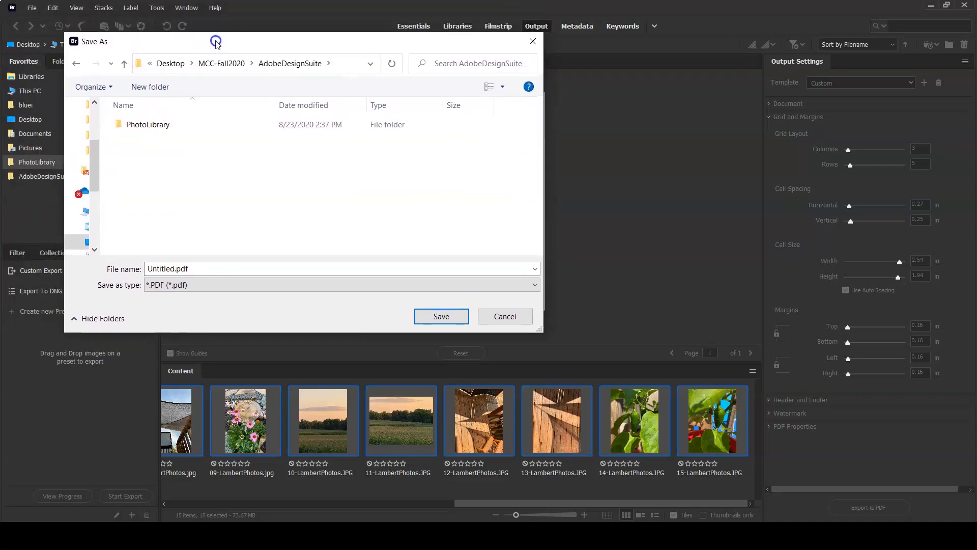
Step: Create a new folder named Lab01-AccountCreations inside AdobeDesignSuite
{"action": "left_click", "coordinate": [149, 88]}
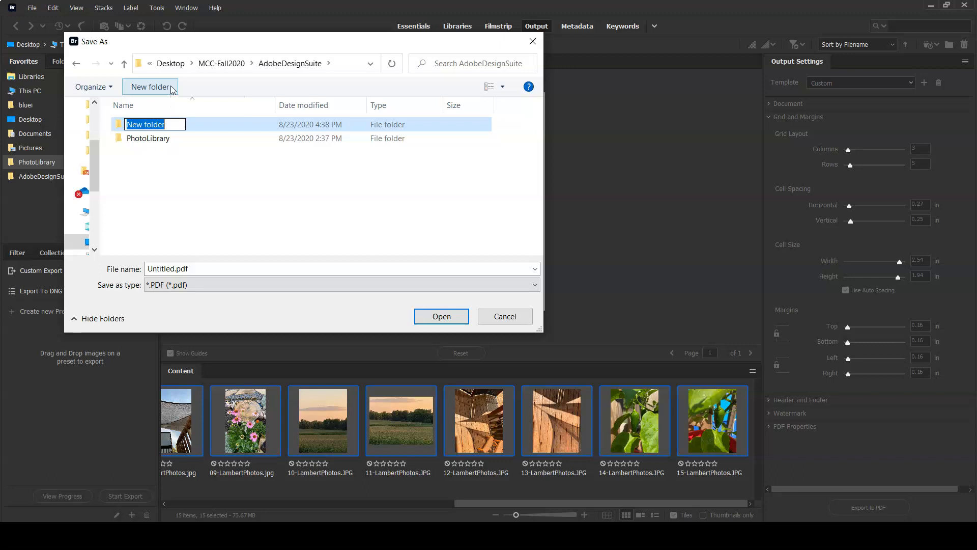
{"action": "type", "text": "Lab"}
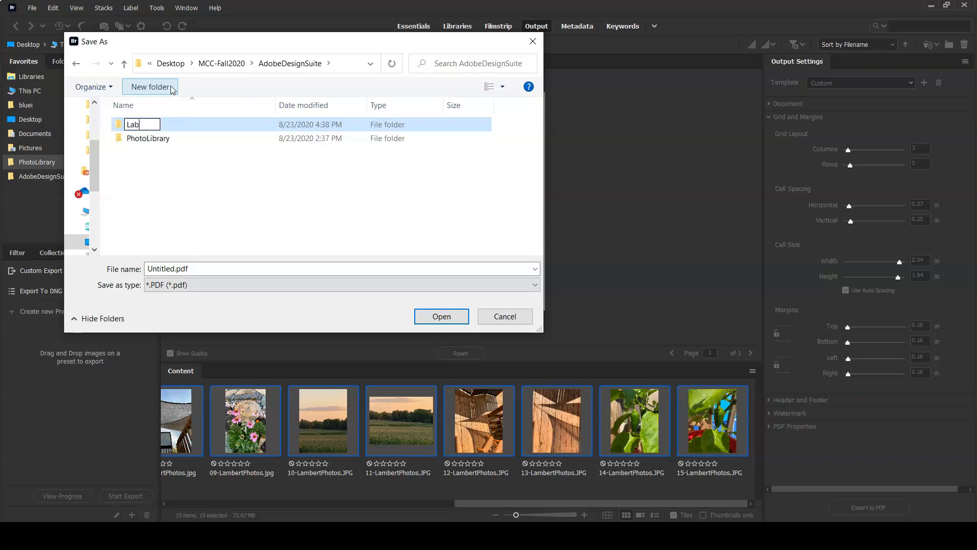
{"action": "type", "text": "01"}
{"action": "type", "text": "-Account"}
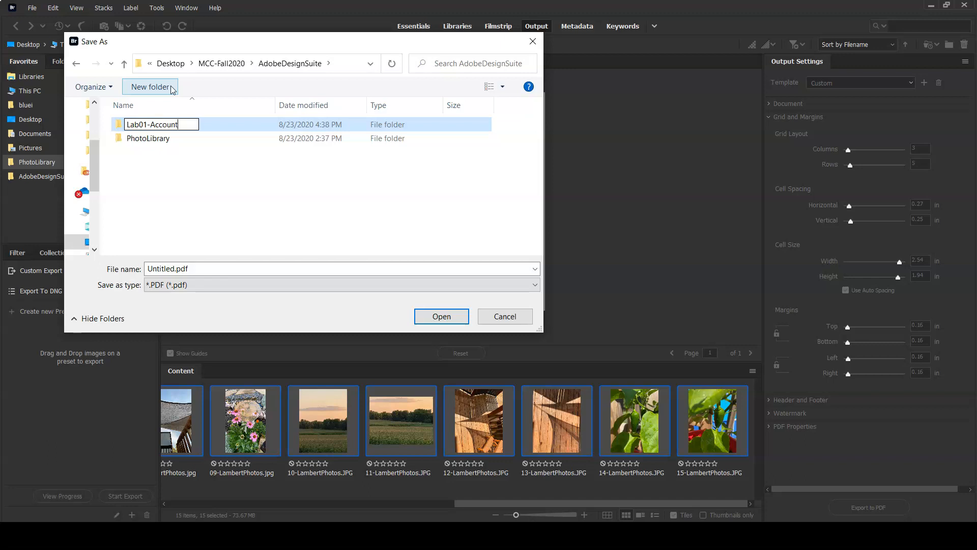
{"action": "type", "text": "Creations"}
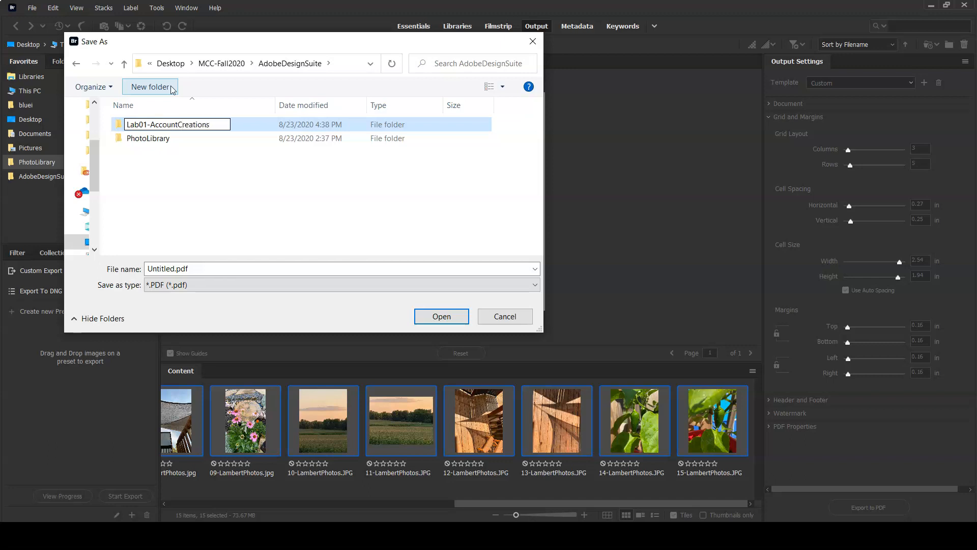
{"action": "key", "text": "Return"}
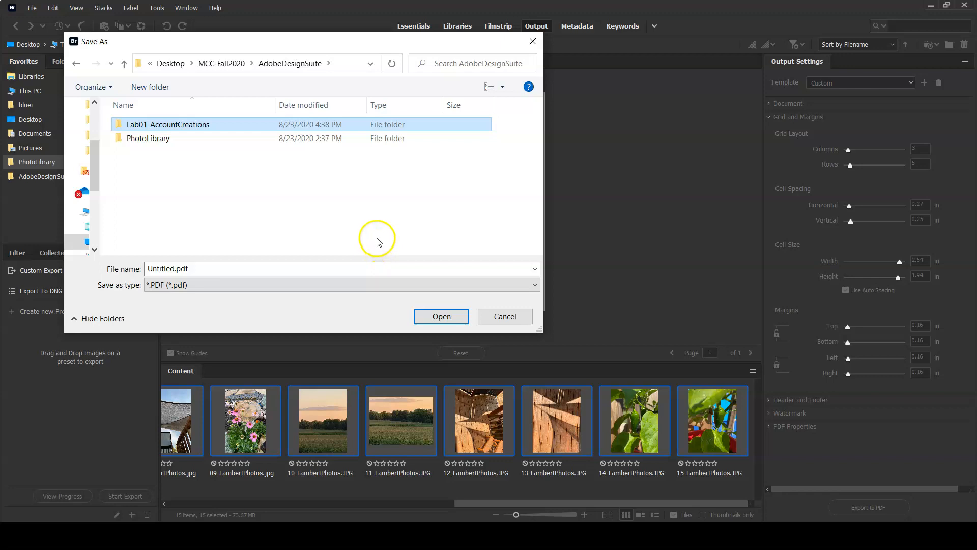
Step: Create a new folder named Lab02-Br-ContactSheet inside AdobeDesignSuite and open it as the save location
{"action": "left_click", "coordinate": [233, 196]}
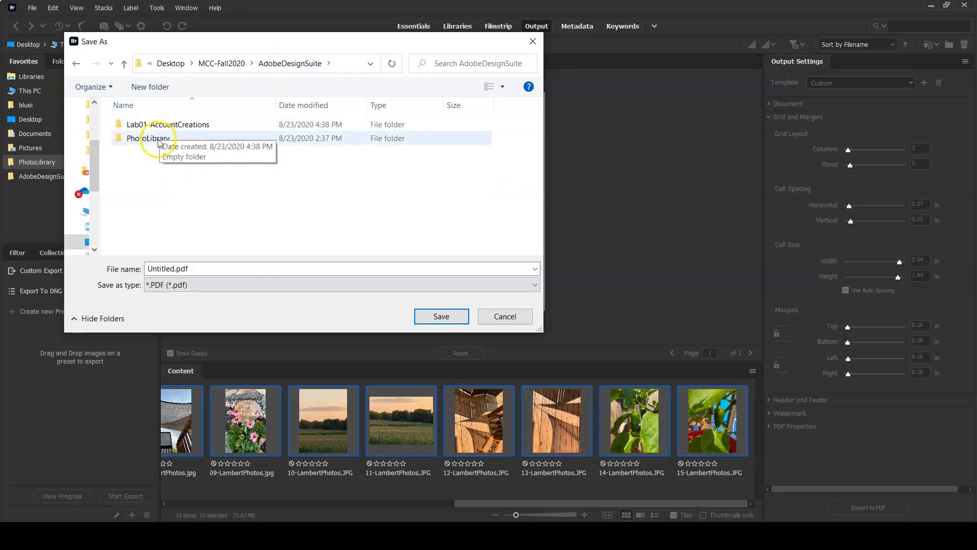
{"action": "left_click", "coordinate": [154, 89]}
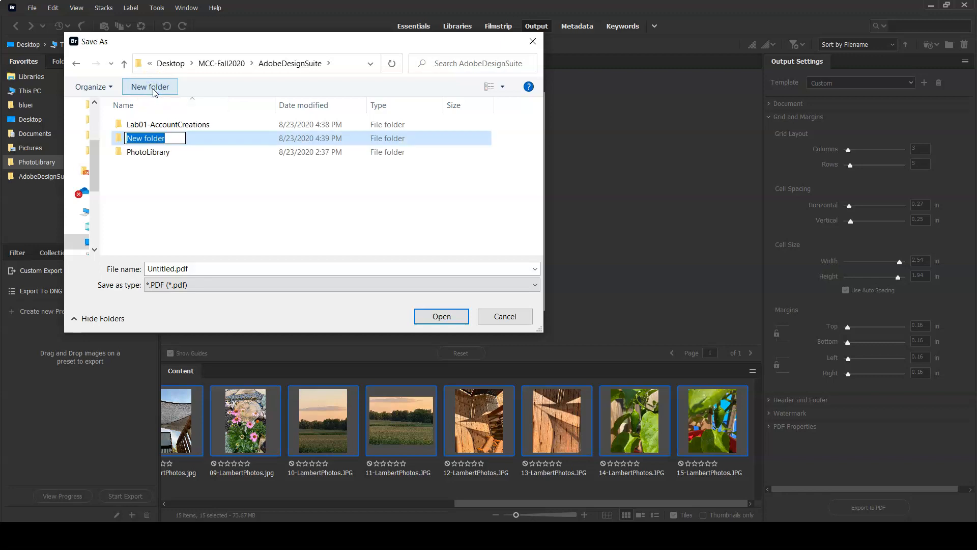
{"action": "type", "text": "L"}
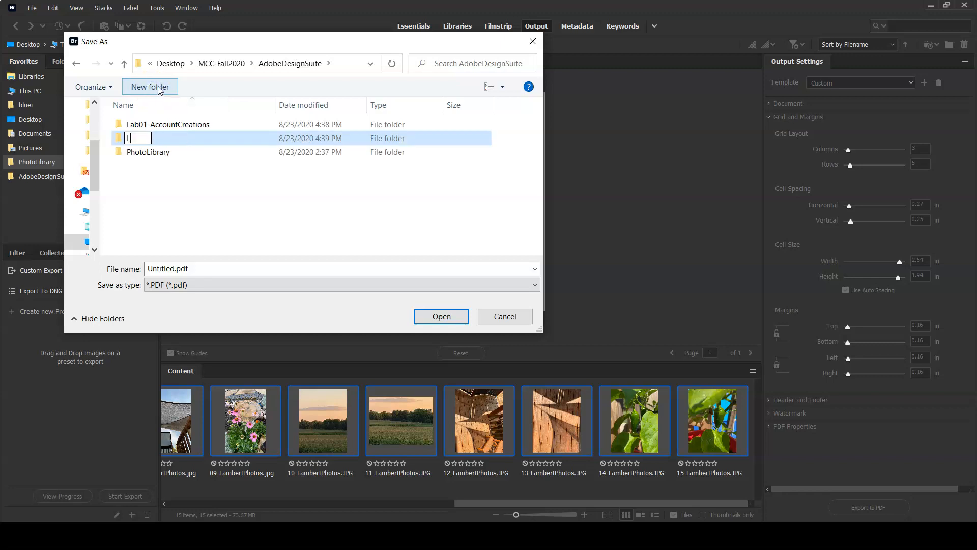
{"action": "type", "text": "ab02-Br-Contac"}
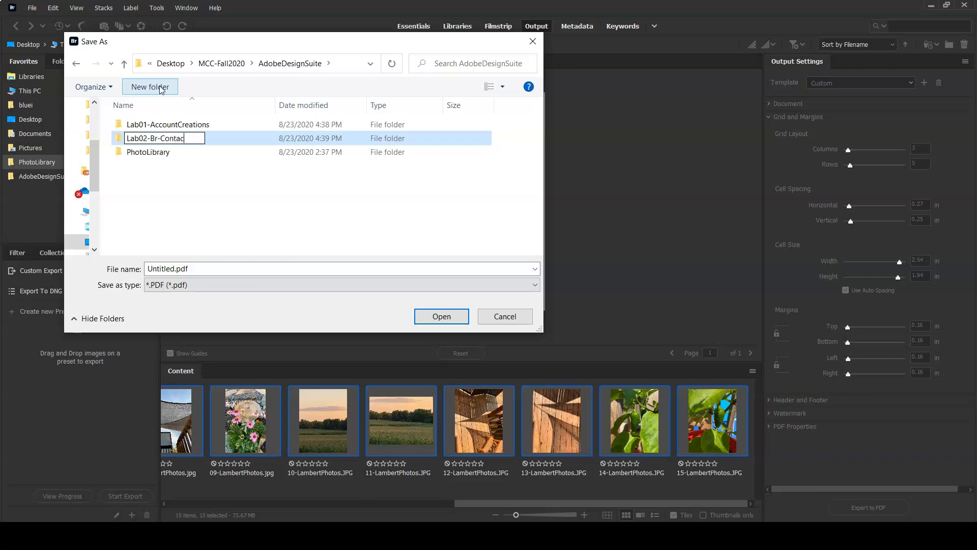
{"action": "type", "text": "tSheet"}
{"action": "left_click", "coordinate": [252, 175]}
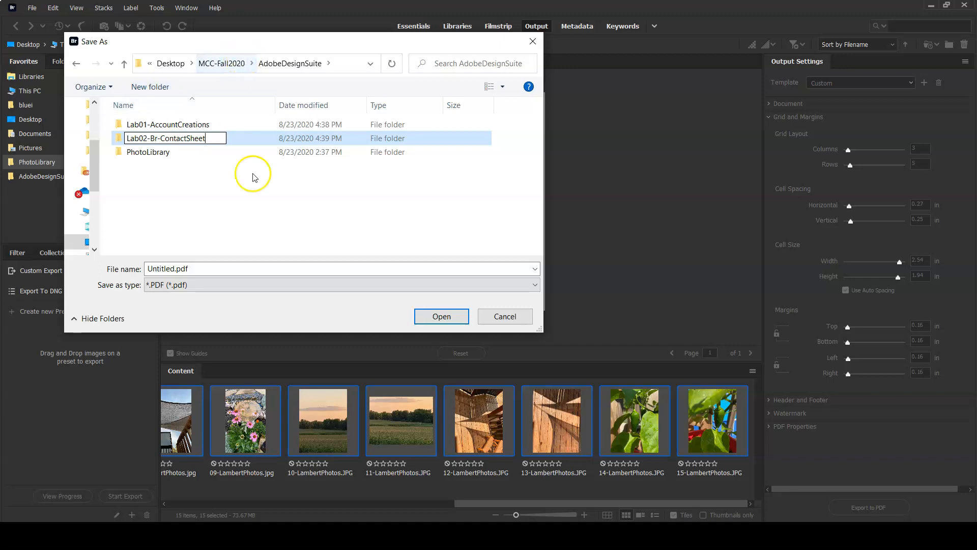
{"action": "double_click", "coordinate": [118, 139]}
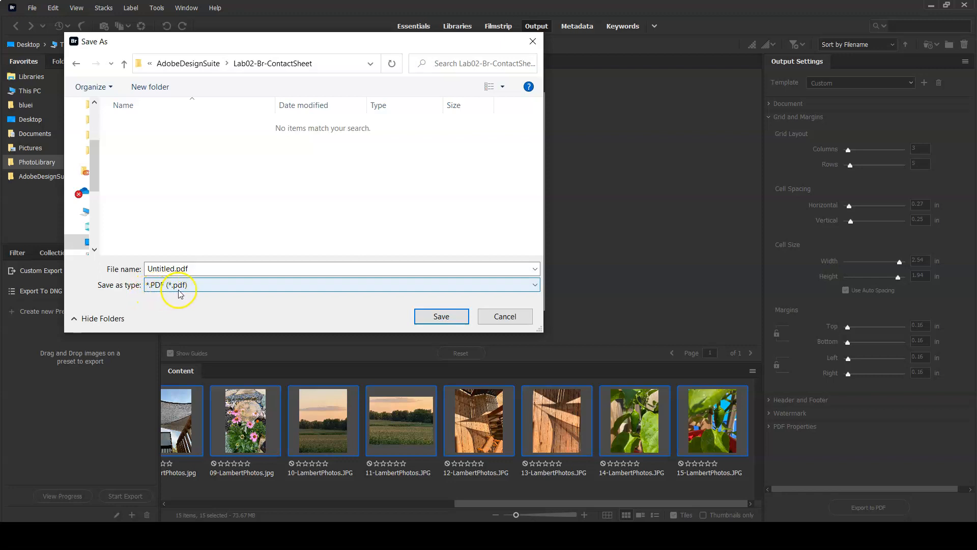
Step: Name the PDF with the photographer's last name followed by -02-ContactSheet, keeping the .pdf extension, and save it
{"action": "left_click", "coordinate": [148, 270]}
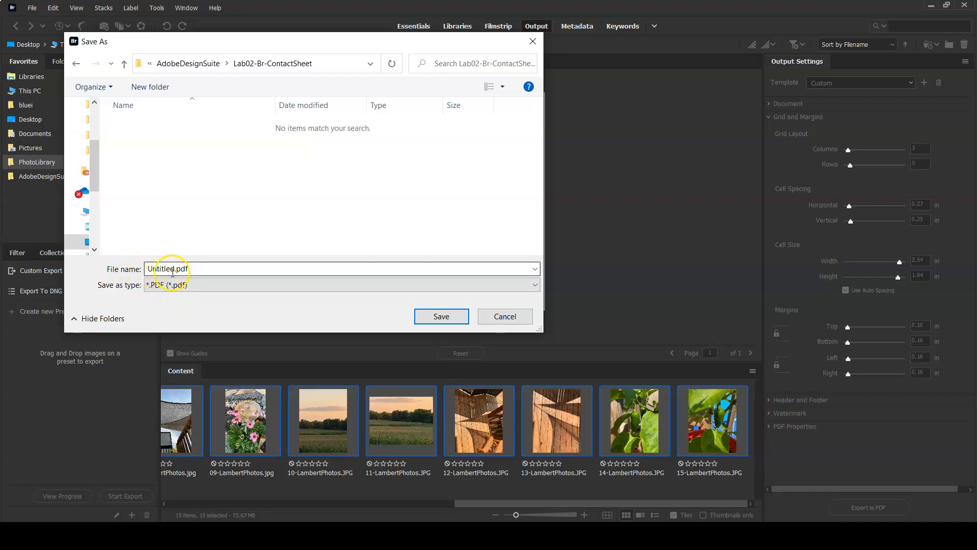
{"action": "left_click", "coordinate": [147, 268]}
{"action": "double_click", "coordinate": [148, 268]}
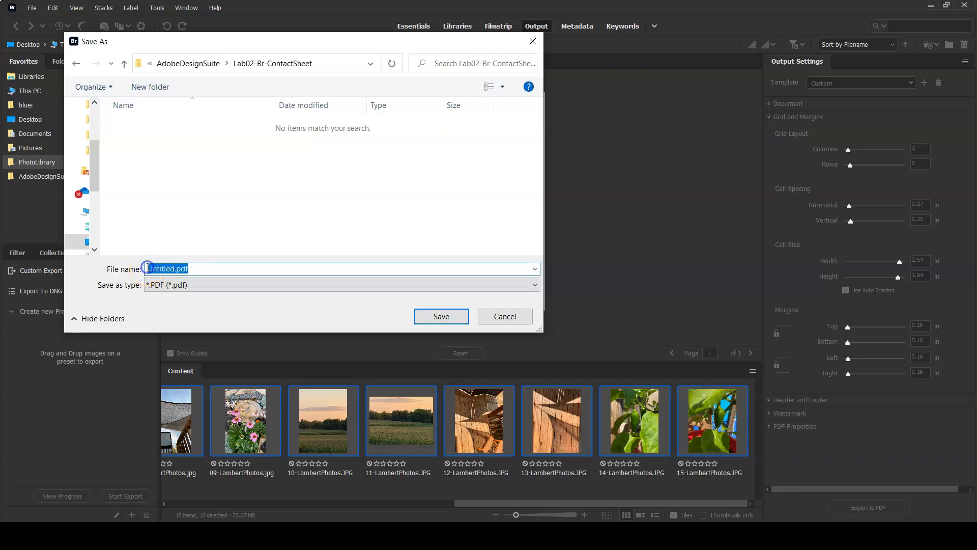
{"action": "left_click_drag", "start_coordinate": [148, 269], "coordinate": [173, 266]}
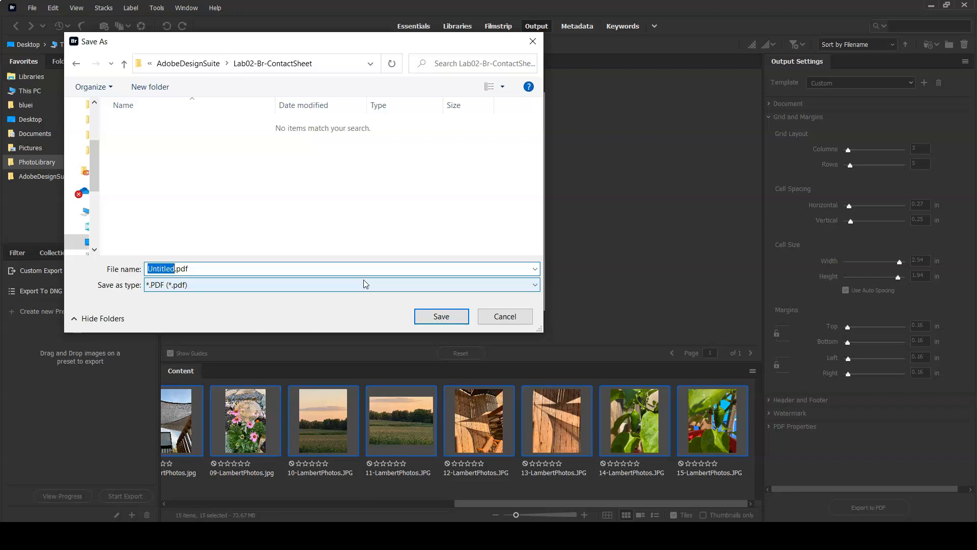
{"action": "type", "text": "Lambert-02-ContactSheet"}
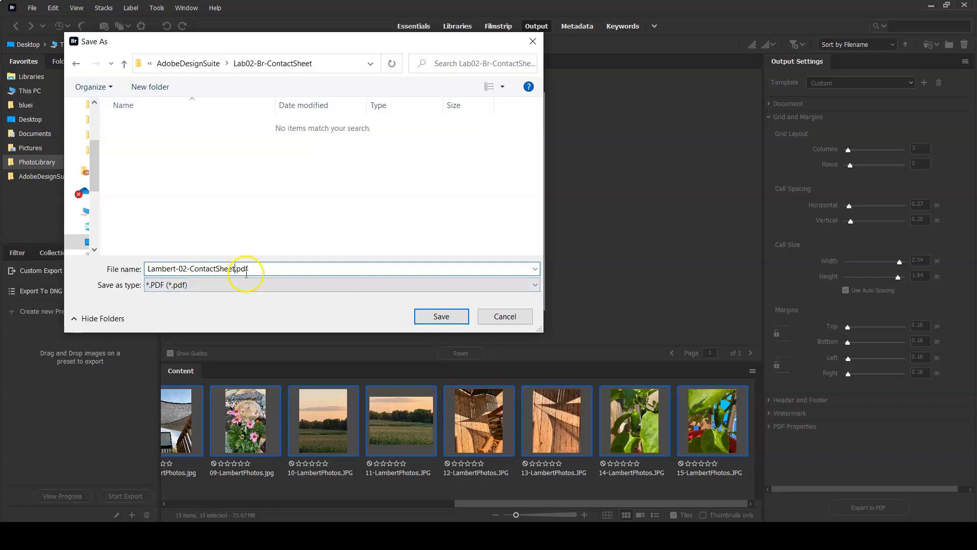
{"action": "left_click_drag", "start_coordinate": [234, 267], "coordinate": [252, 265]}
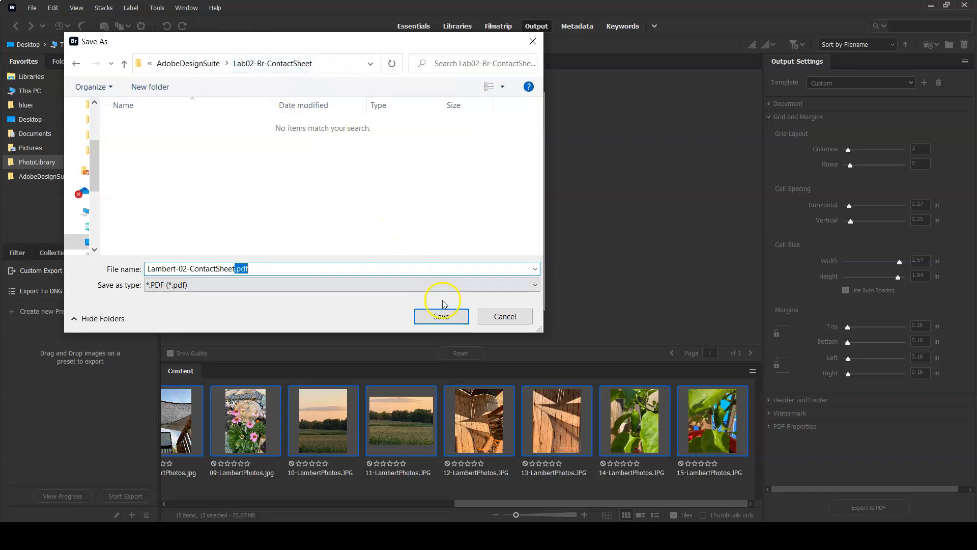
{"action": "left_click", "coordinate": [446, 318]}
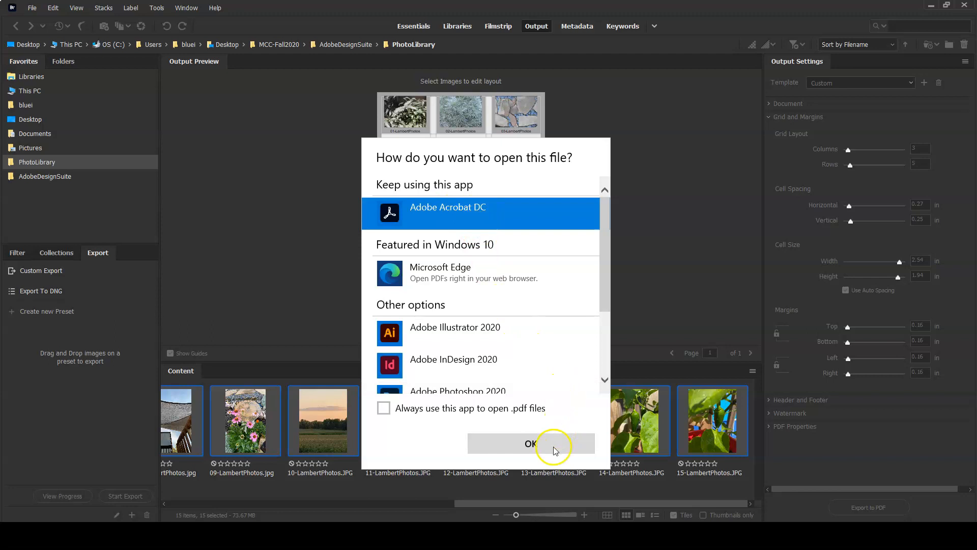
Step: Always use Adobe Acrobat DC for .pdf files and open the exported contact sheet there in a maximized window
{"action": "left_click", "coordinate": [488, 409]}
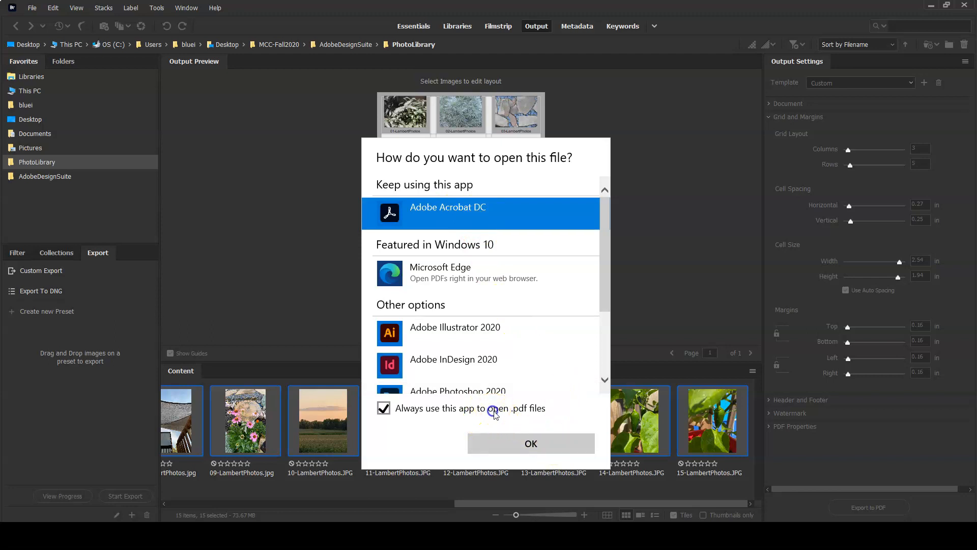
{"action": "left_click", "coordinate": [526, 444]}
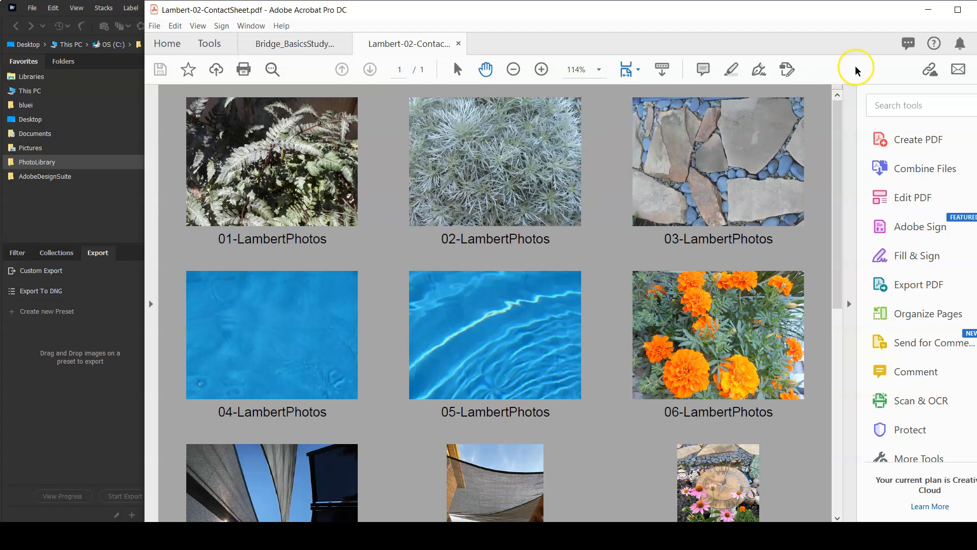
{"action": "left_click", "coordinate": [957, 10]}
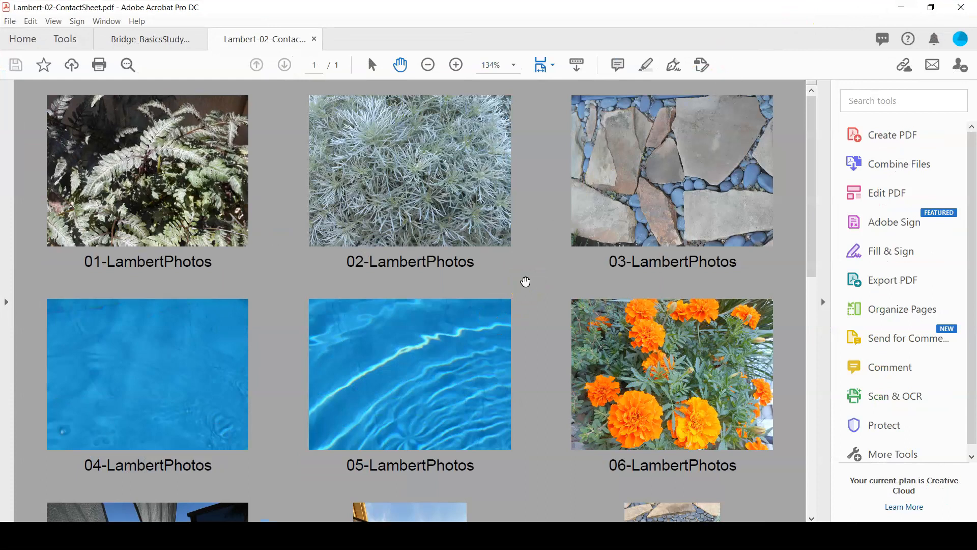
Step: Inspect the contact sheet's photos up close at 400%, and check the full-page layout and page size
{"action": "key", "text": "ctrl+0"}
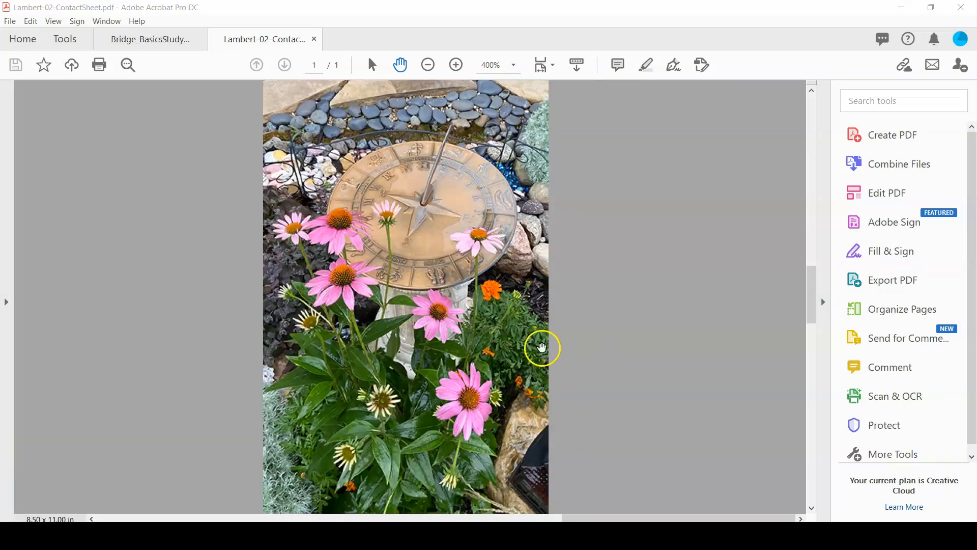
{"action": "left_click_drag", "start_coordinate": [367, 316], "coordinate": [609, 310]}
{"action": "key", "text": "ctrl+0"}
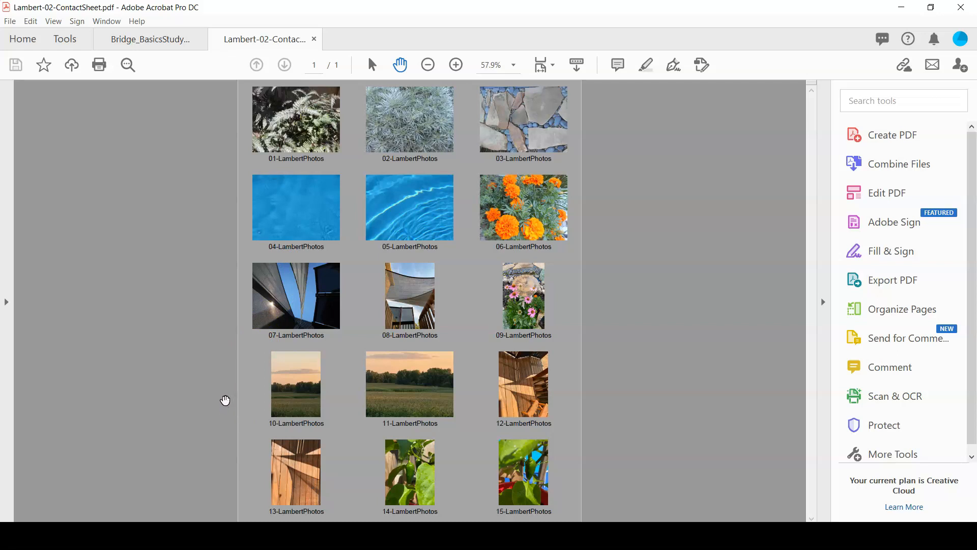
{"action": "mouse_move", "coordinate": [59, 476]}
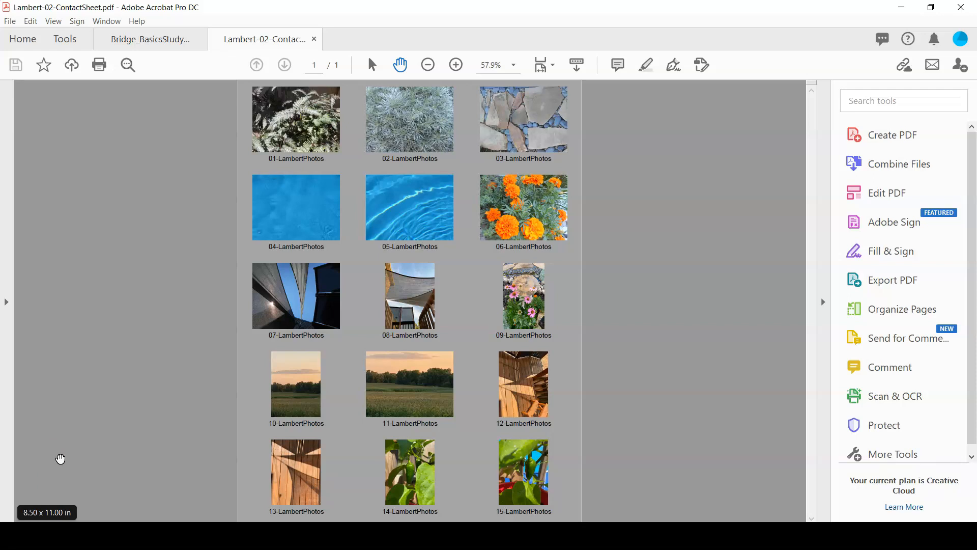
{"action": "left_click", "coordinate": [49, 468]}
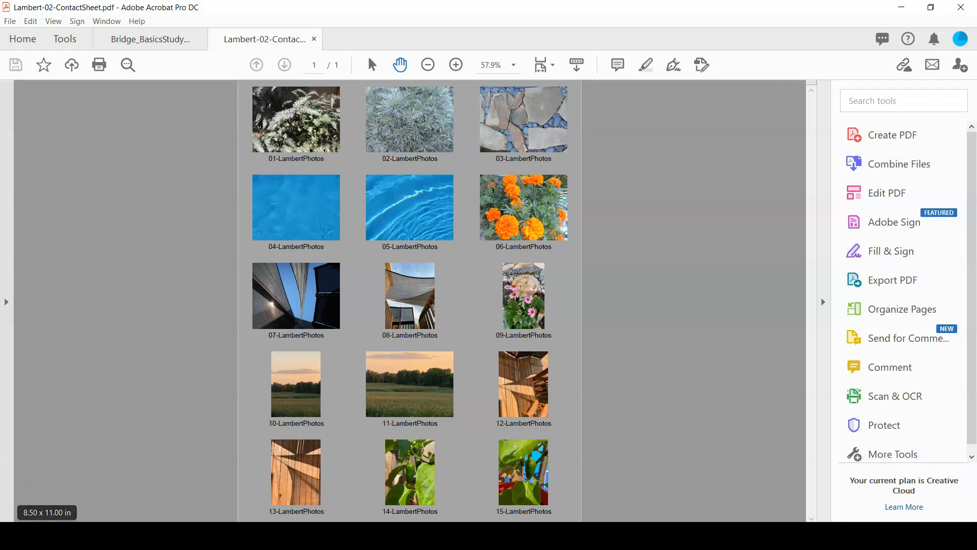
{"action": "key", "text": "alt+Tab"}
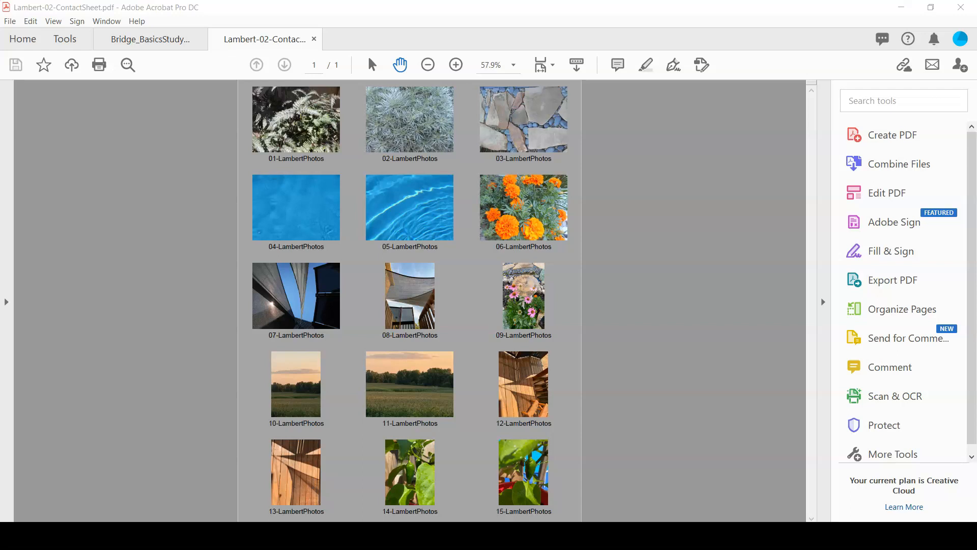
{"action": "left_click", "coordinate": [94, 466]}
{"action": "left_click", "coordinate": [97, 461]}
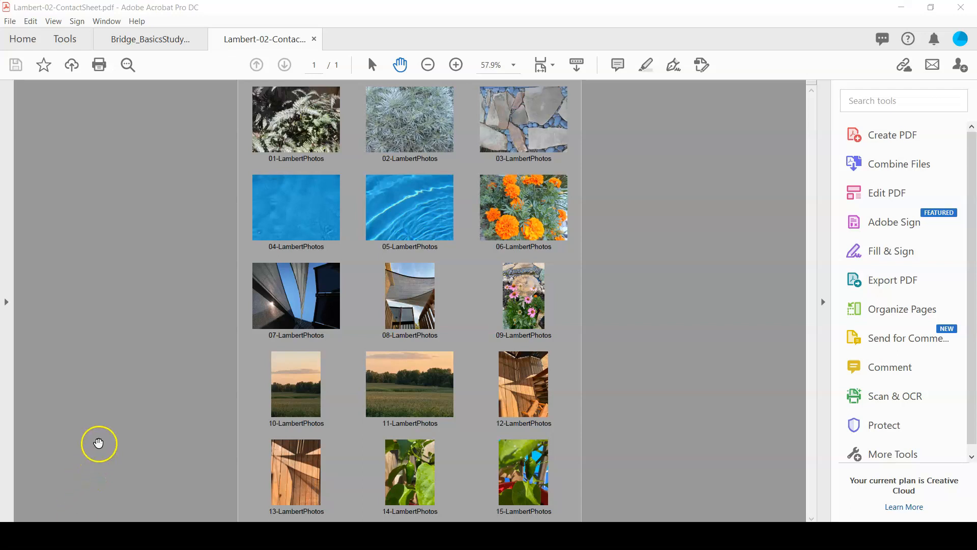